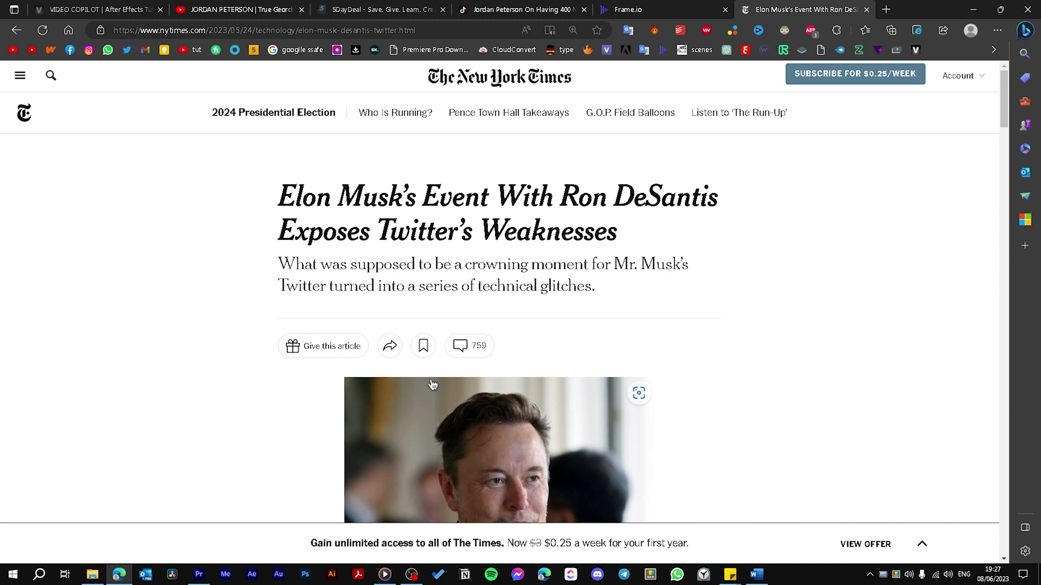
- Capture screenshots of the New York Times logo and the article's headline with its subtitle, and open the options for the Elon Musk photo
key(super+shift+s)
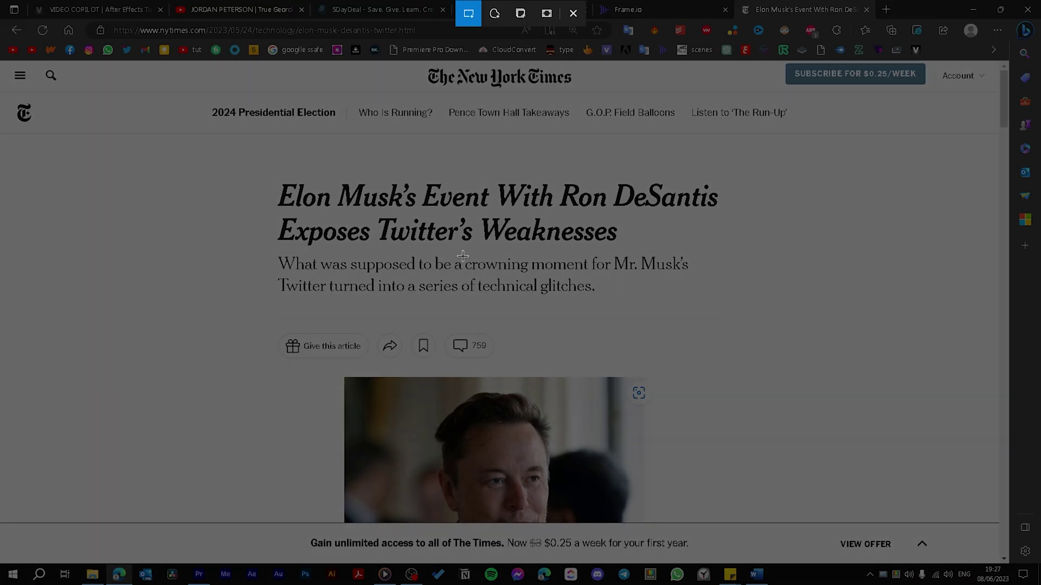
mouse_move(585, 63)
mouse_down()
mouse_move(436, 97)
mouse_move(407, 91)
mouse_up()
click(869, 452)
drag(773, 160, 223, 300)
scroll(223, 300, down, 5)
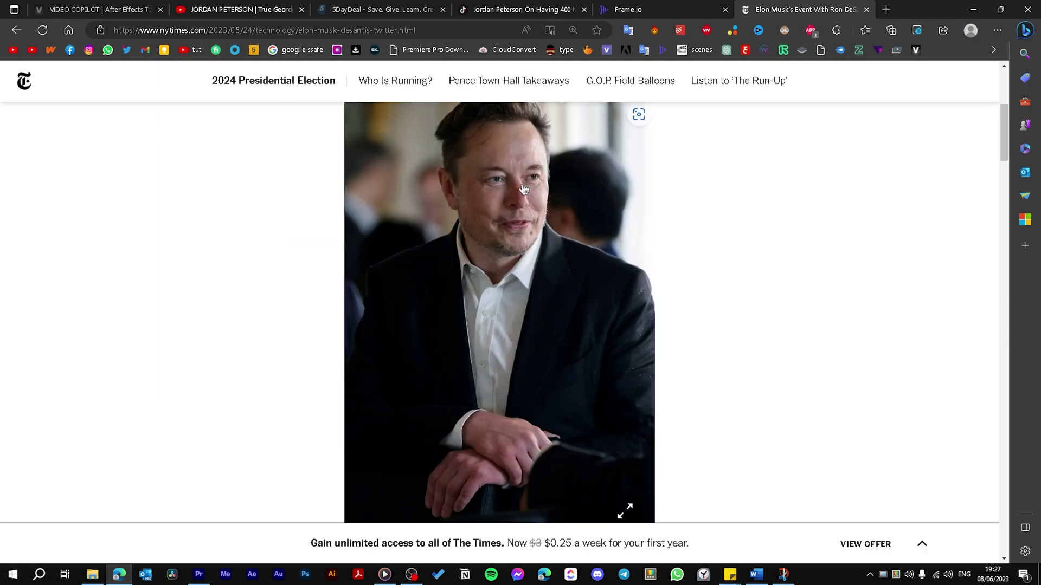
right_click(459, 182)
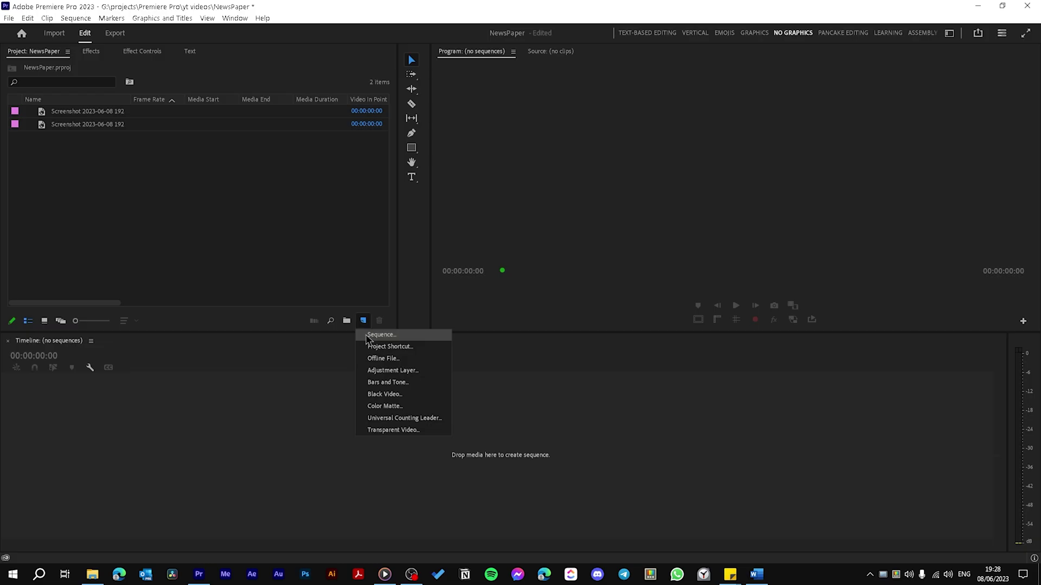
- Create a new sequence and place both screenshots on track V1 from the start
click(369, 335)
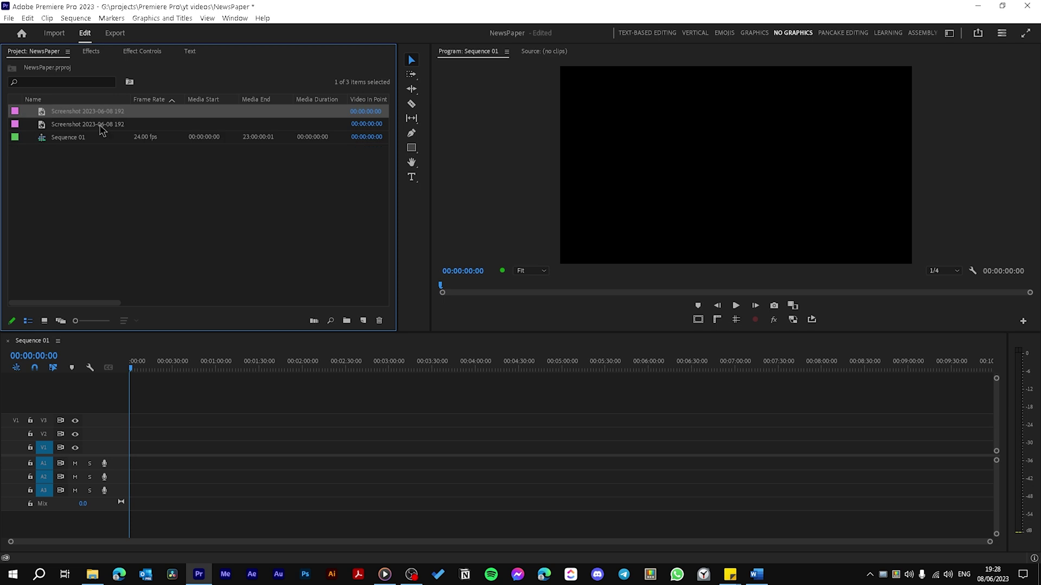
shift+click(98, 124)
drag(97, 124, 135, 442)
drag(138, 448, 136, 448)
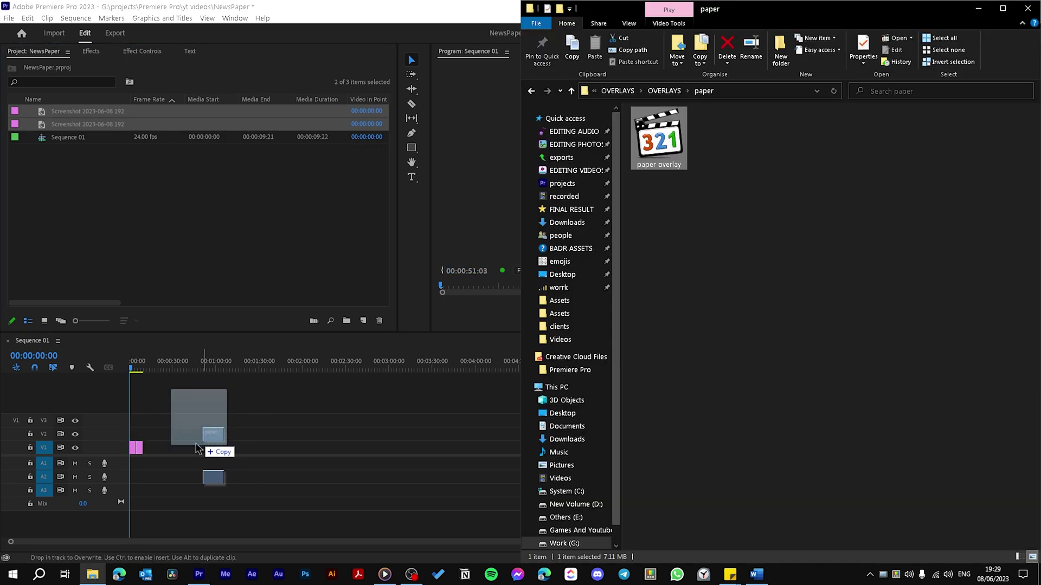
- Add the paper overlay video from the paper folder to track V1 after the screenshots and preview it
drag(214, 430, 208, 431)
click(208, 431)
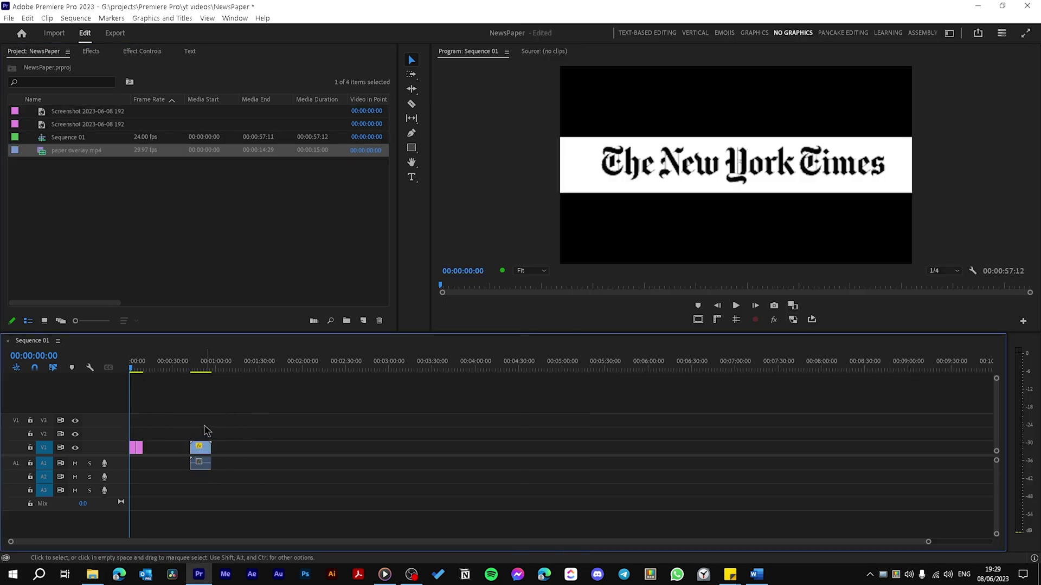
click(200, 373)
key(equal)
key(equal)
key(equal)
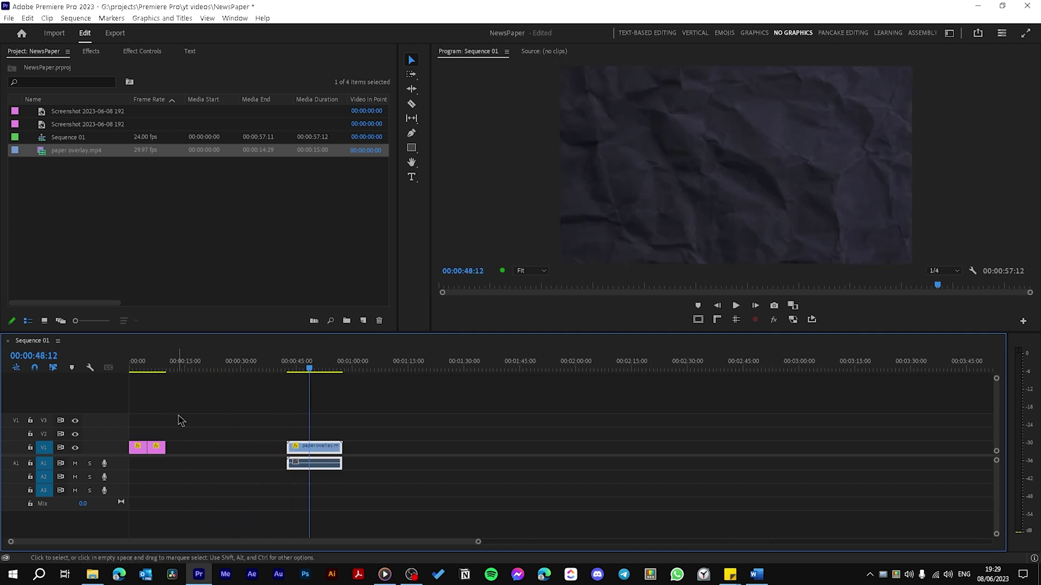
- Stack both screenshots on track V2 above the paper overlay clip, with everything starting at the beginning of the sequence
drag(314, 448, 193, 447)
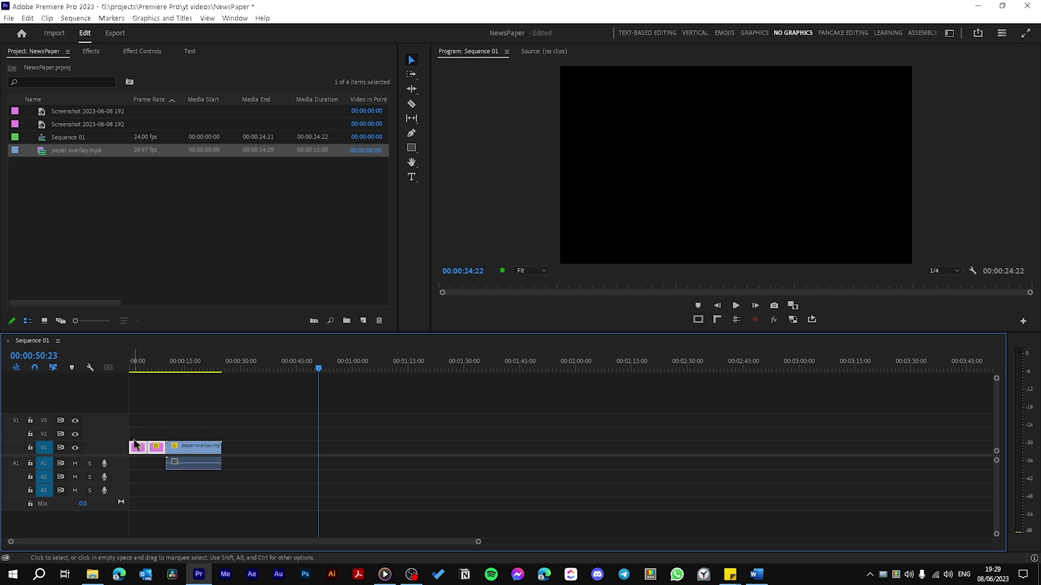
mouse_move(134, 444)
mouse_down()
mouse_move(135, 432)
mouse_move(148, 457)
mouse_up()
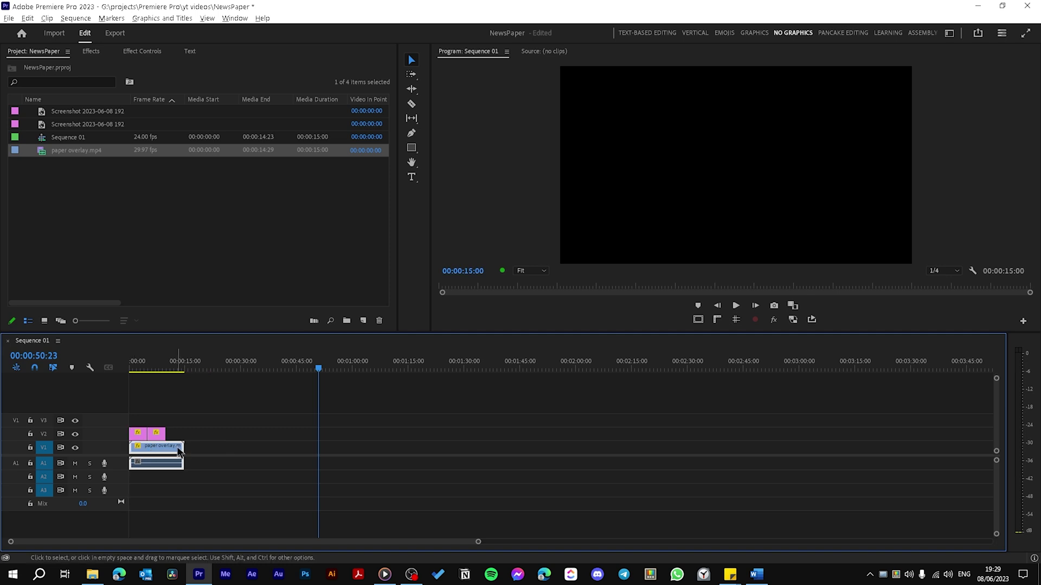
scroll(177, 449, up, 3)
click(254, 428)
key(Home)
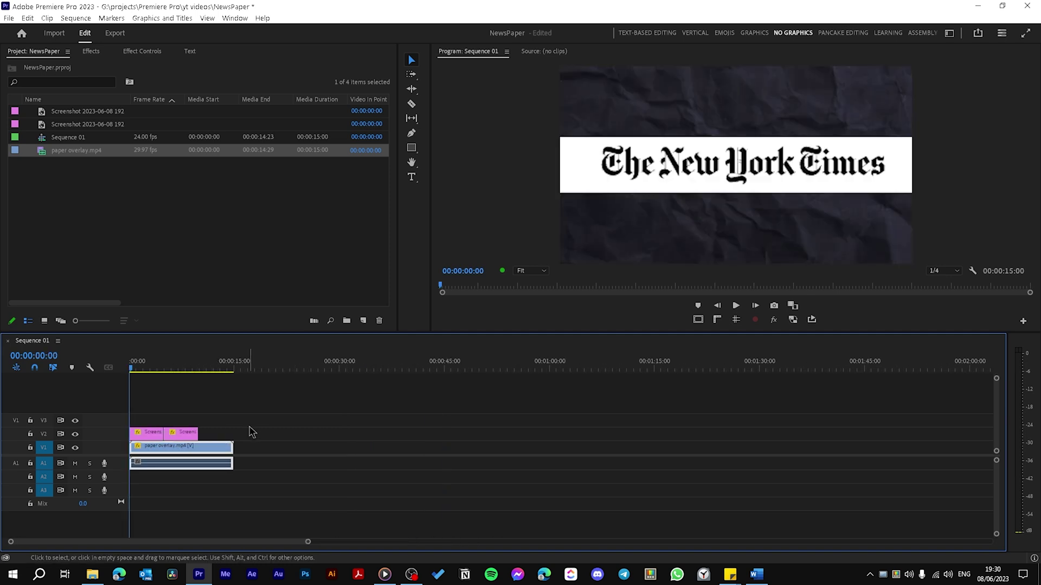
- Find the Ultra Key effect and apply it to the logo screenshot clip
click(106, 54)
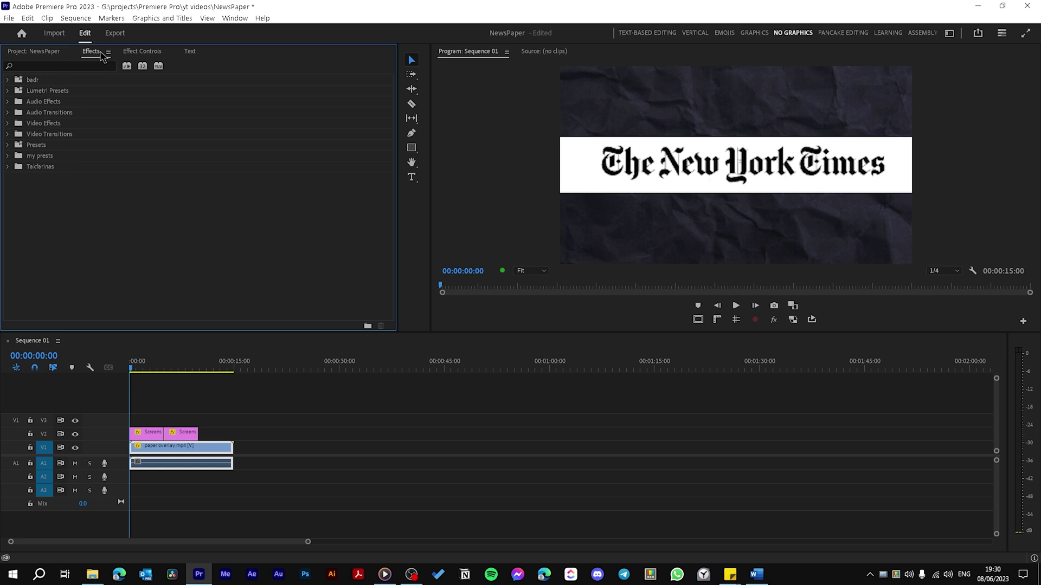
click(234, 18)
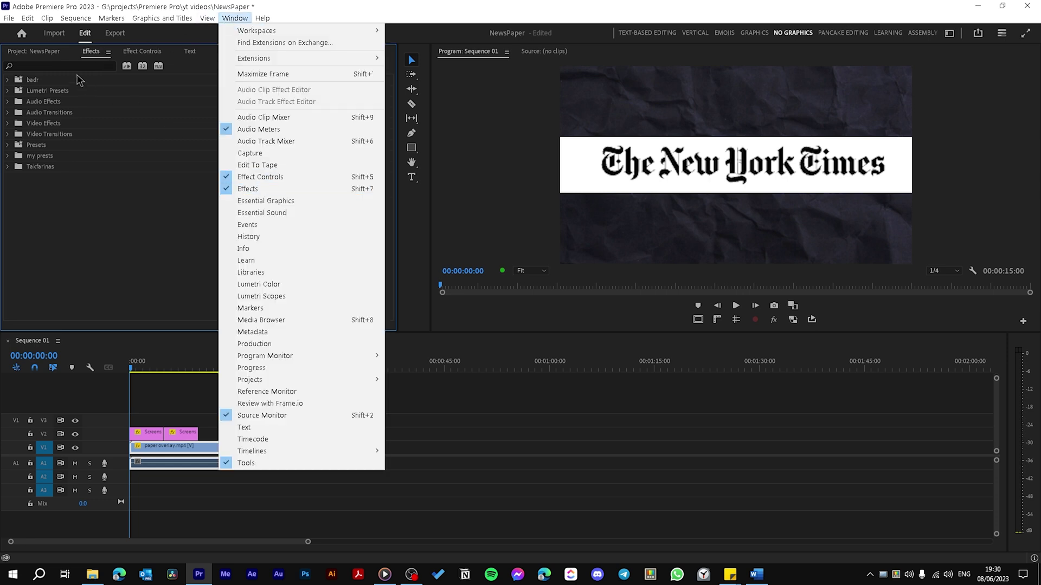
click(271, 189)
text(ultra)
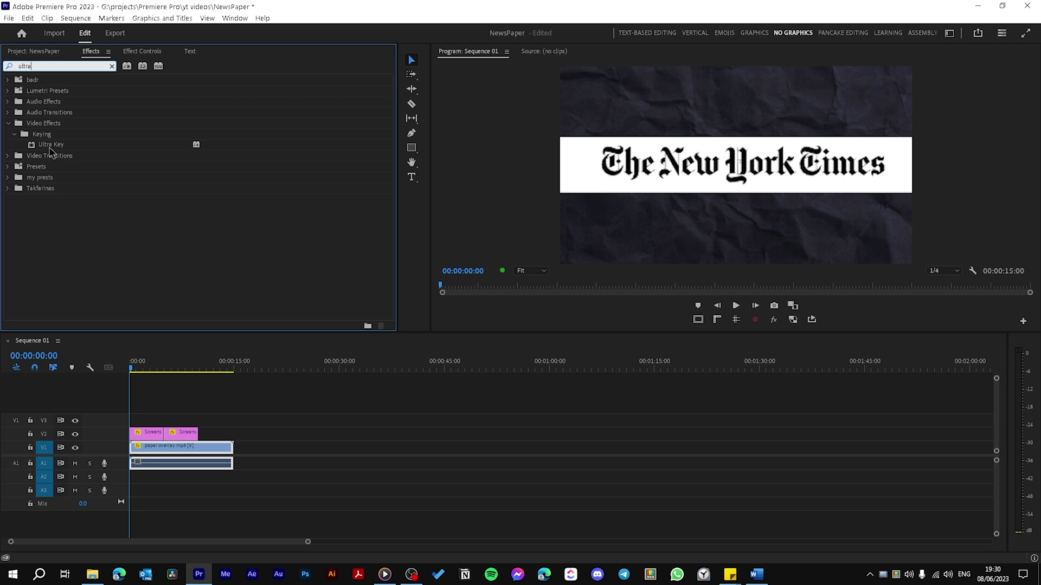
drag(50, 147, 140, 435)
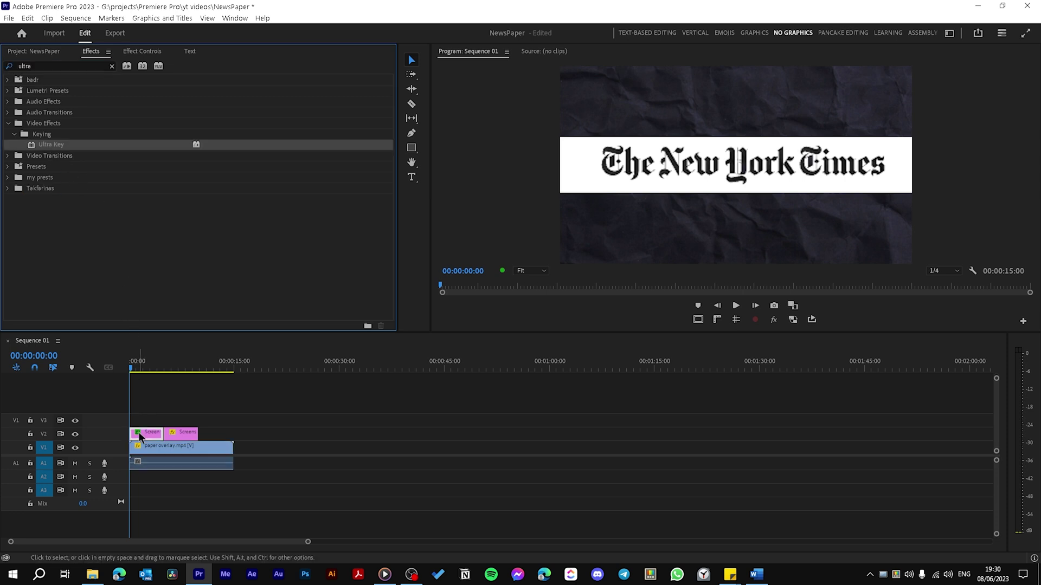
- Key out the logo's white background by sampling it as the key color and setting the matte Transparency to 100
click(152, 53)
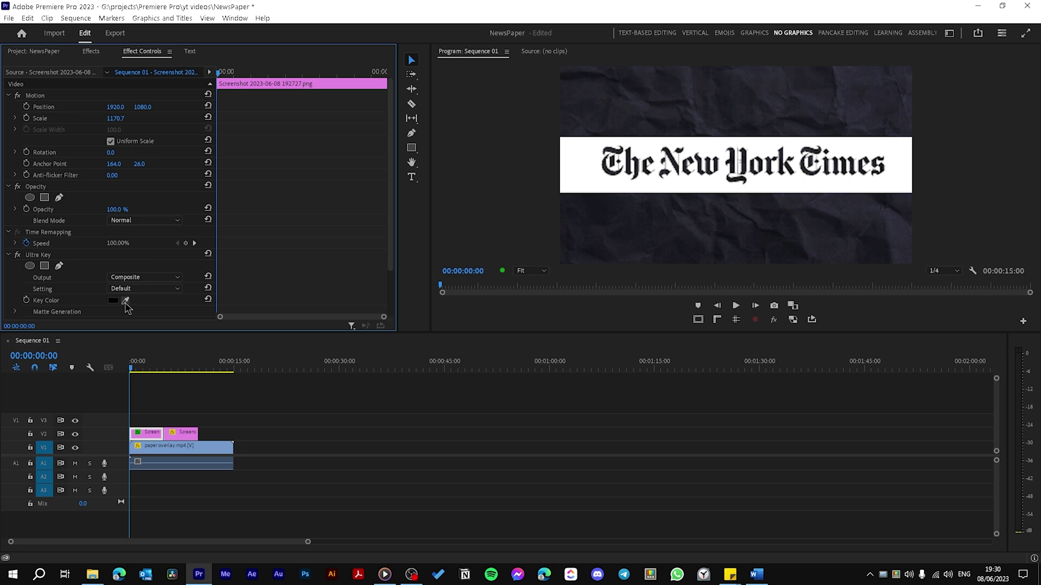
drag(126, 307, 595, 161)
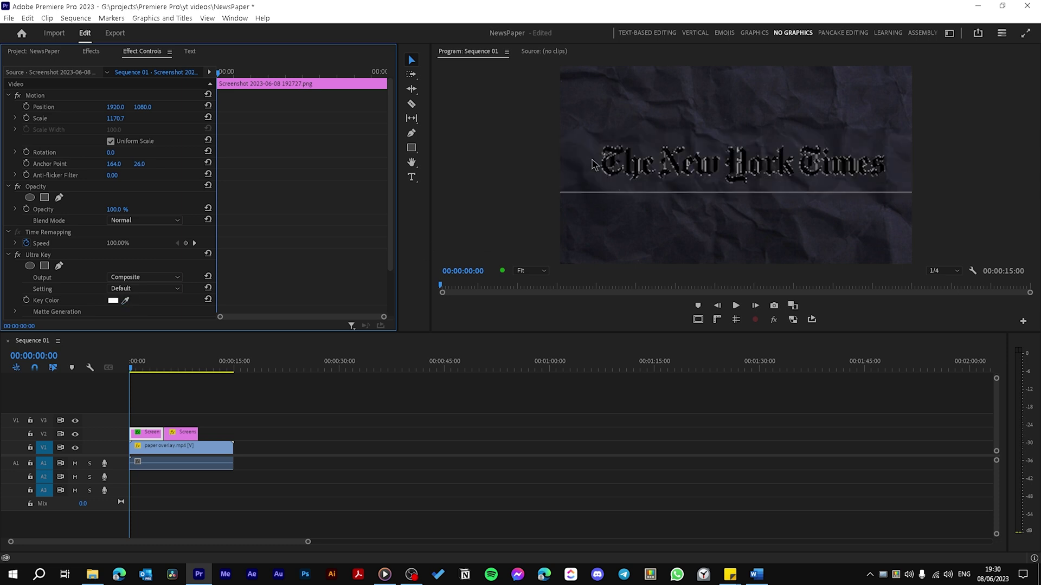
scroll(16, 295, down, 1)
click(16, 292)
scroll(71, 296, down, 1)
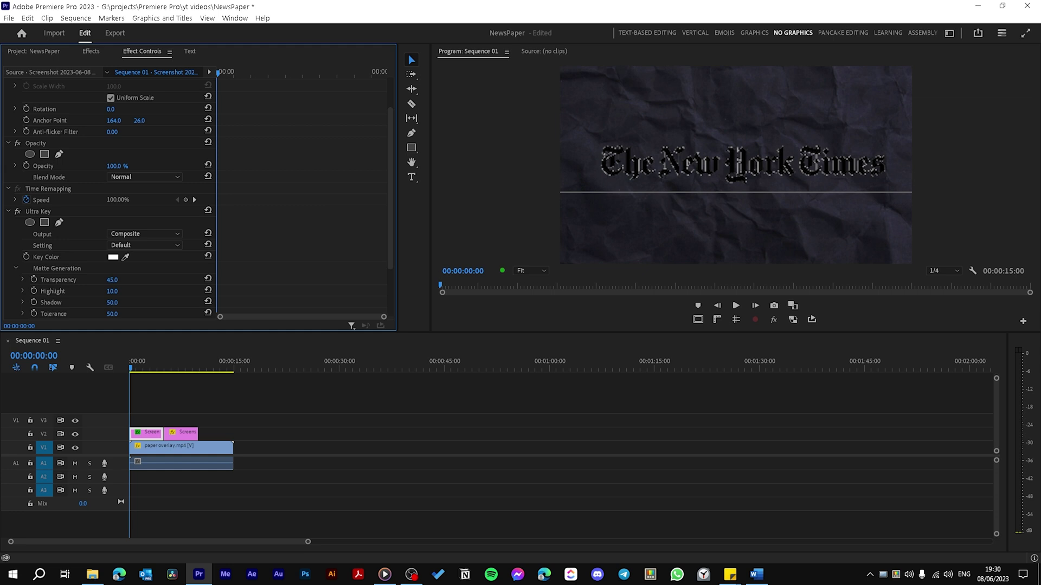
drag(112, 280, 260, 293)
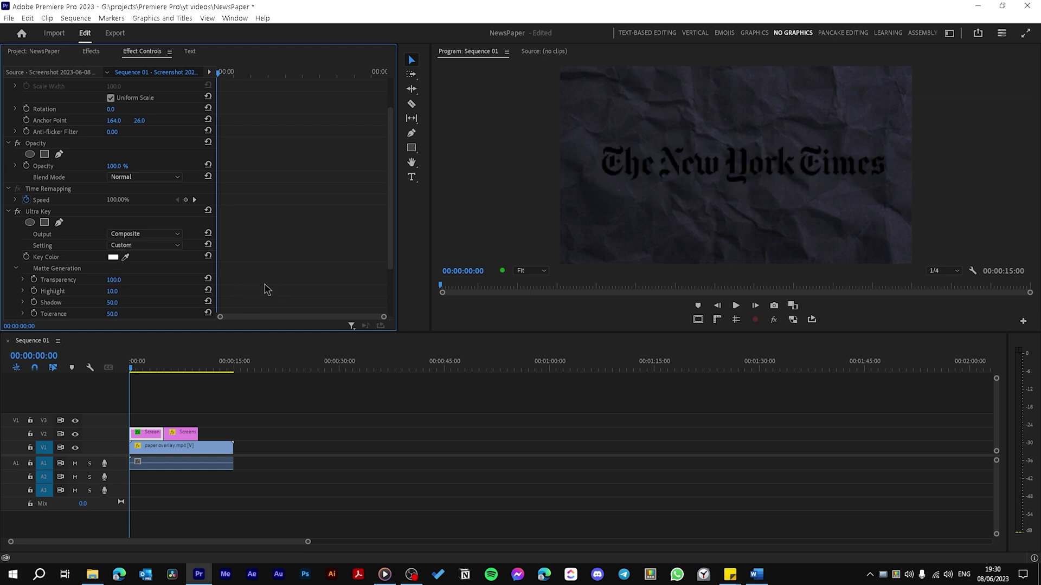
- Copy the Ultra Key effect from the logo clip to the headline screenshot clip
click(41, 213)
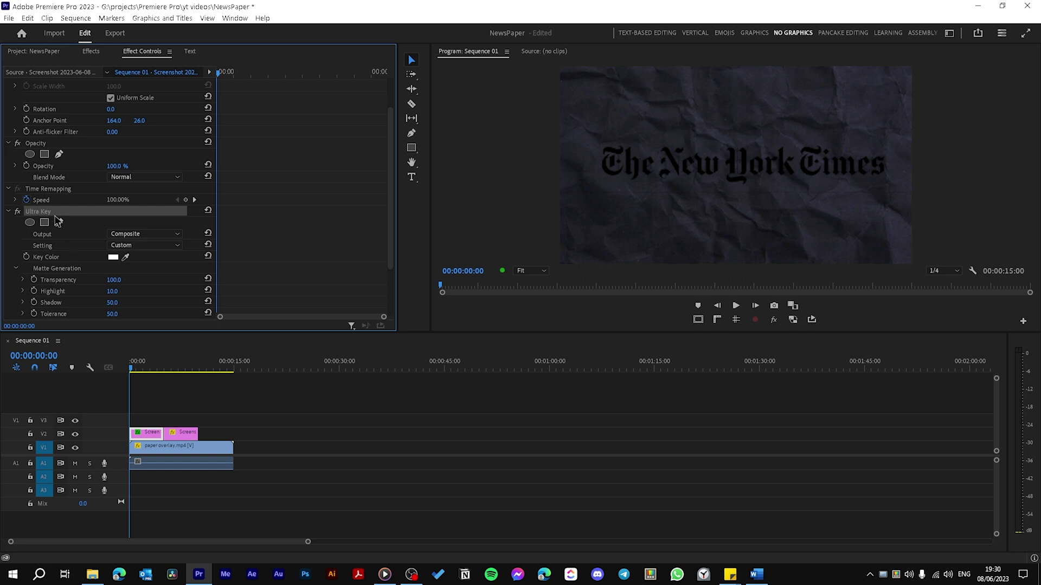
click(181, 433)
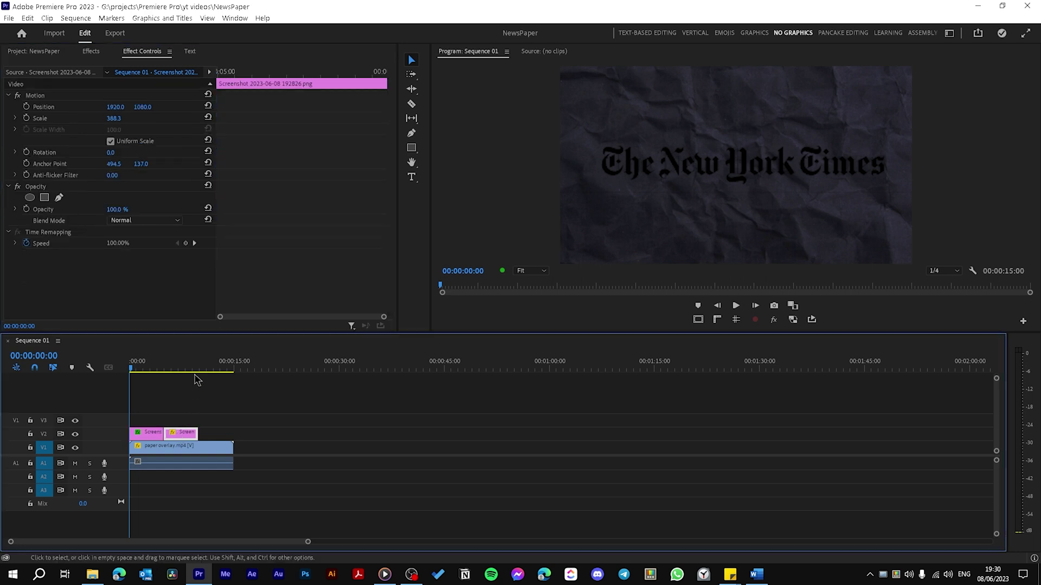
click(251, 257)
key(ctrl+v)
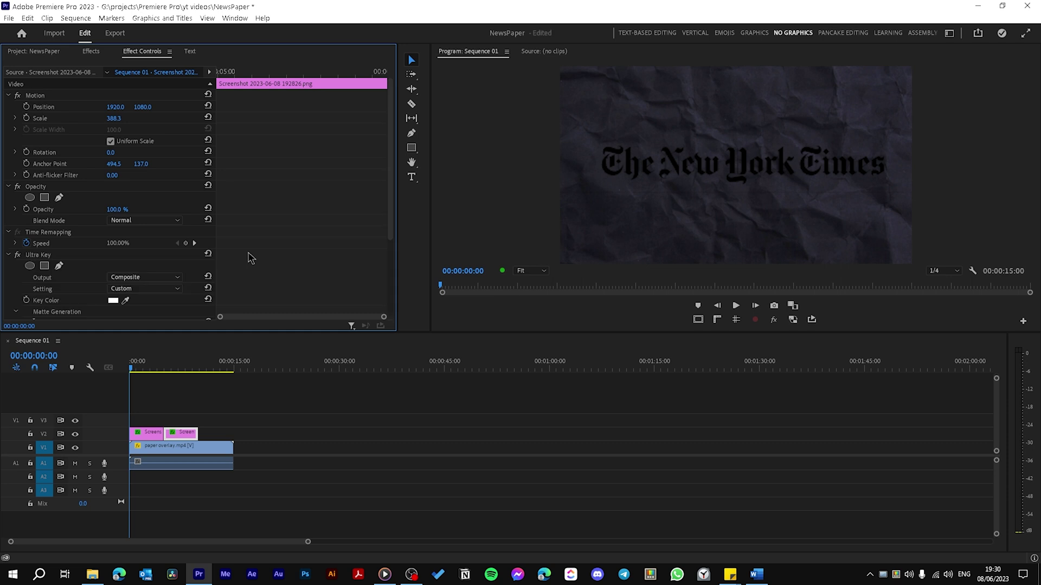
- Scale down the headline screenshot and position it in the upper part of the frame
click(178, 370)
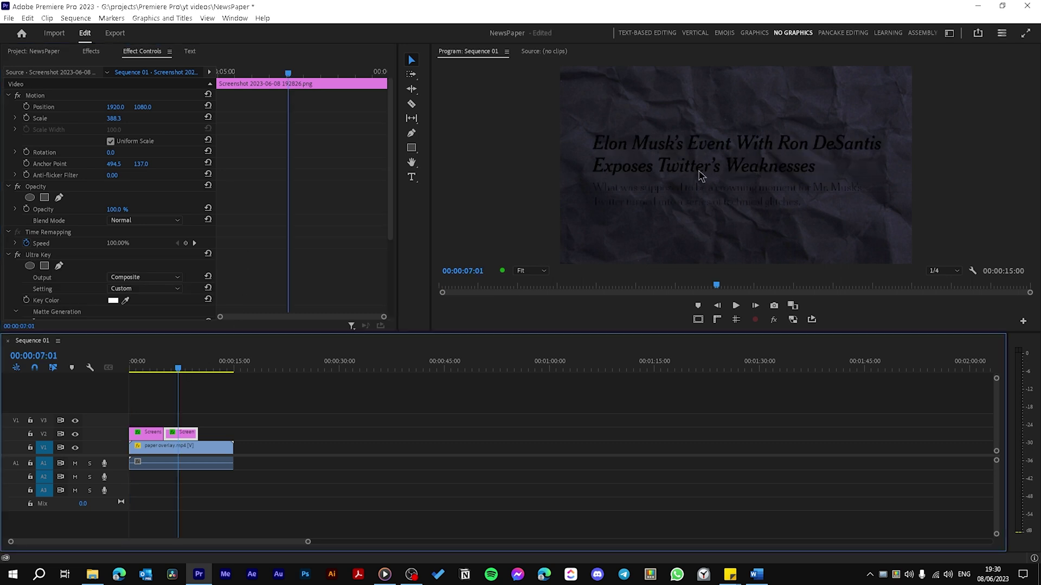
key(=)
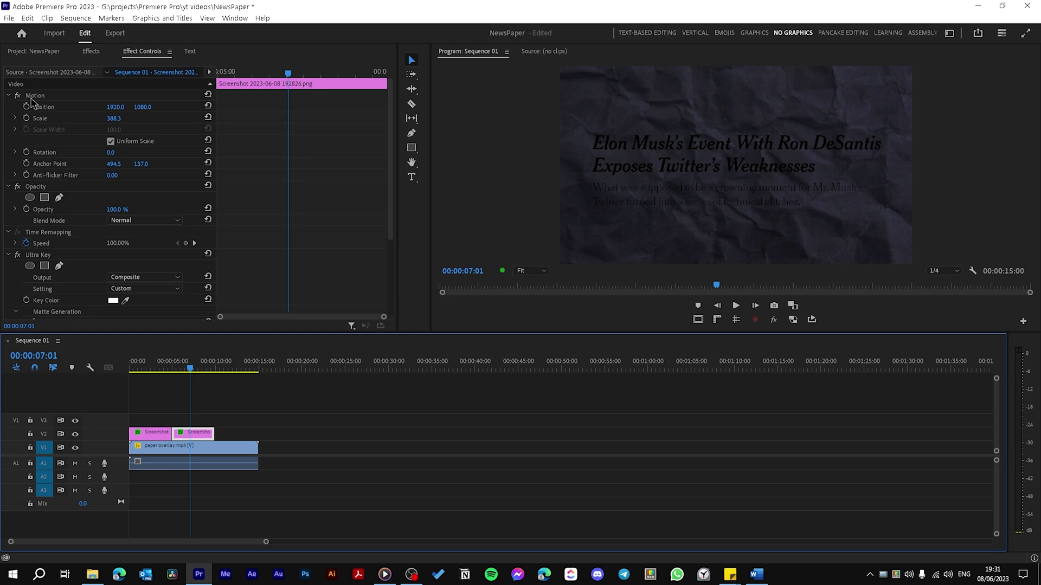
click(36, 96)
drag(753, 198, 762, 144)
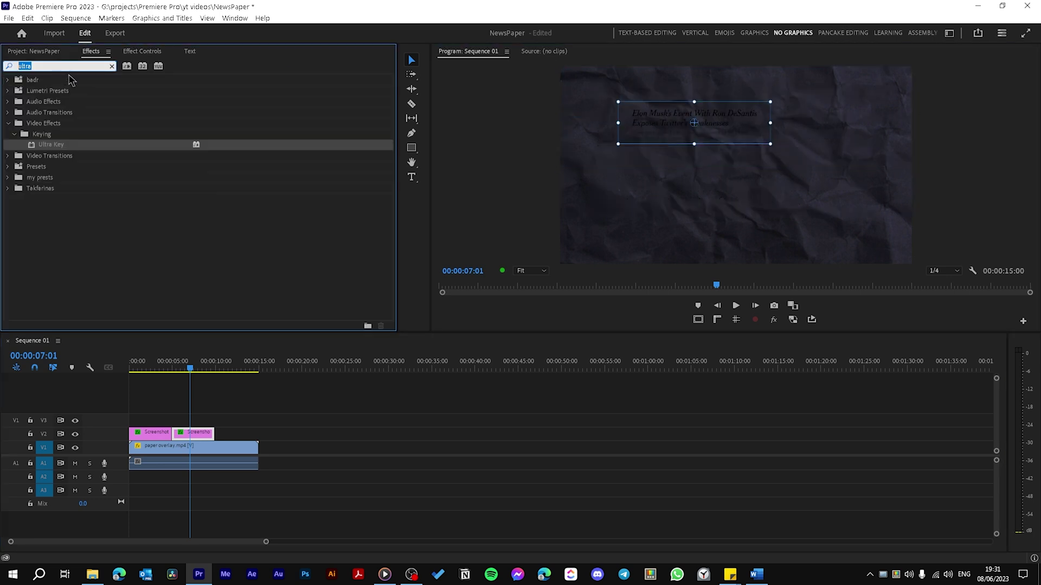
- Apply the Crop effect to the headline clip and crop the bottom by 33.9% to hide the subtitle
text(crop)
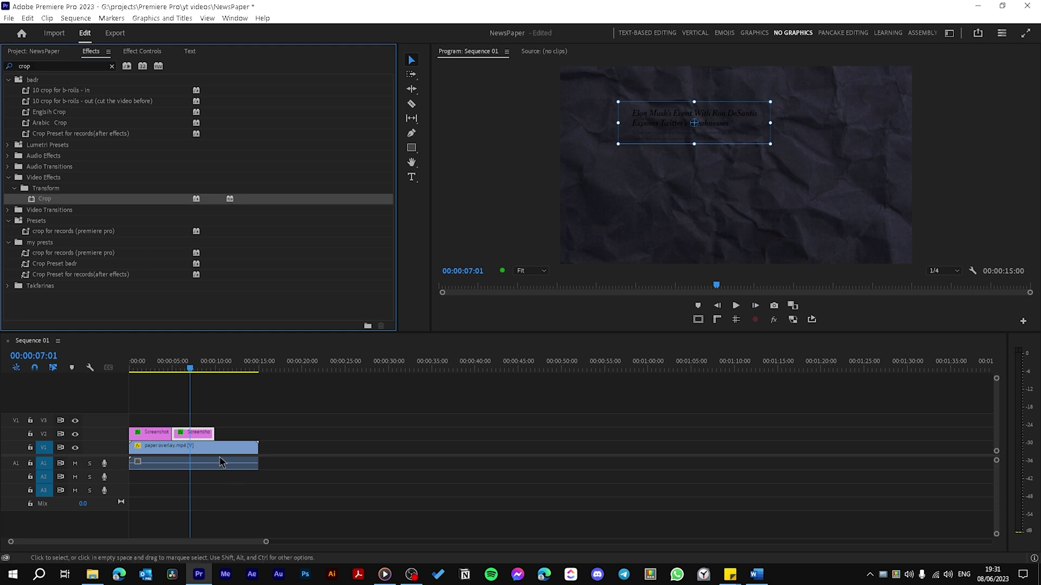
click(142, 51)
scroll(353, 190, down, 5)
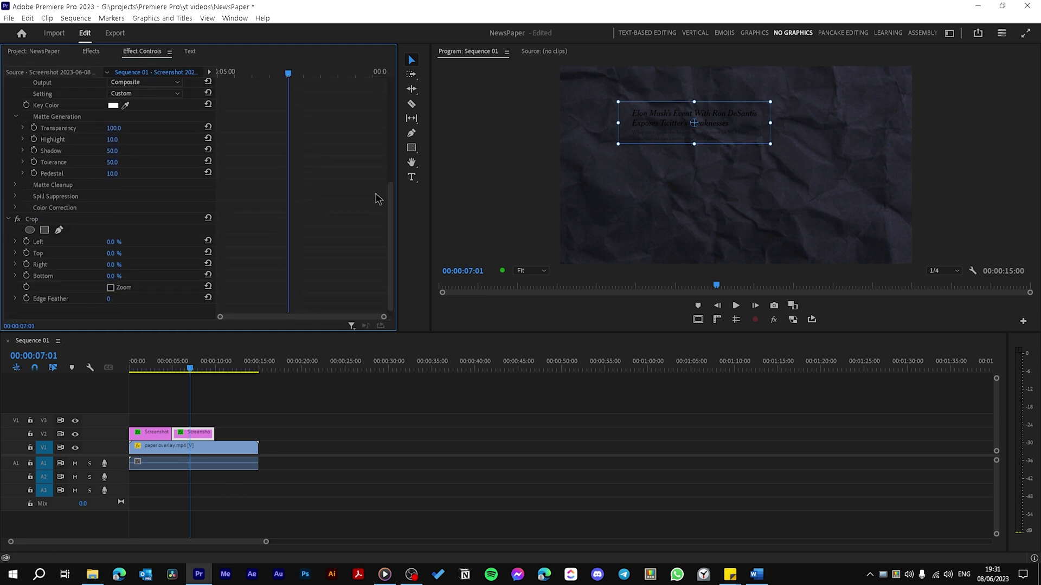
click(145, 220)
drag(692, 144, 692, 129)
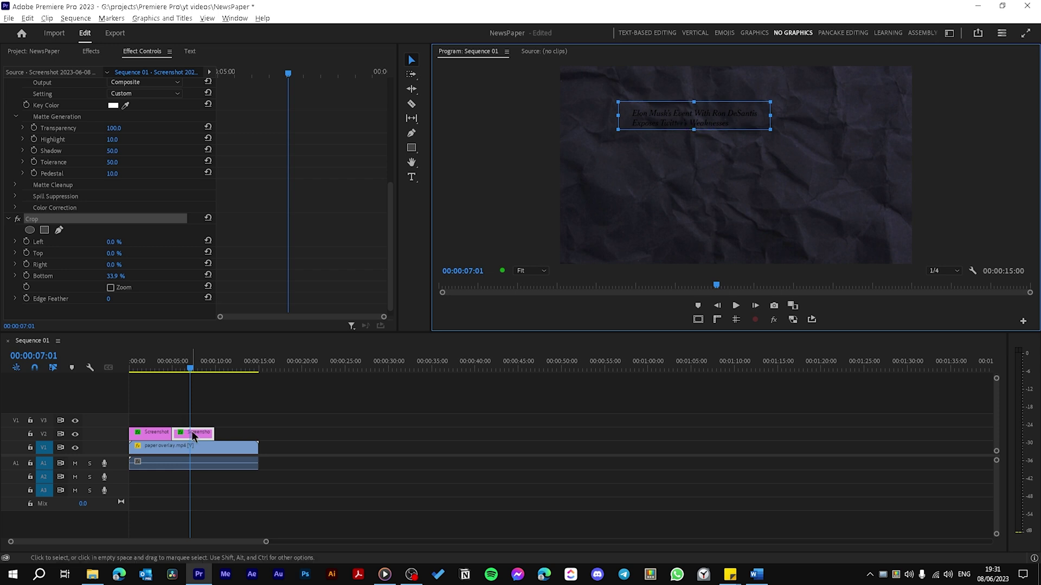
- Duplicate the headline clip onto track V3 and crop the copy to the subtitle, with Top at 62.2% and Bottom at 0%
drag(193, 435, 206, 425)
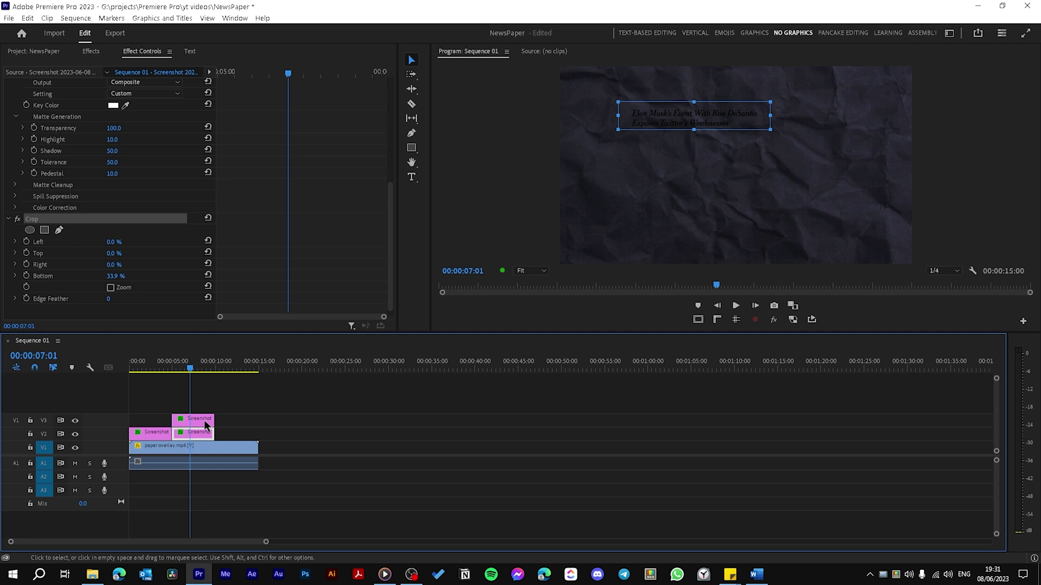
click(204, 421)
scroll(298, 162, down, 1)
drag(390, 138, 389, 221)
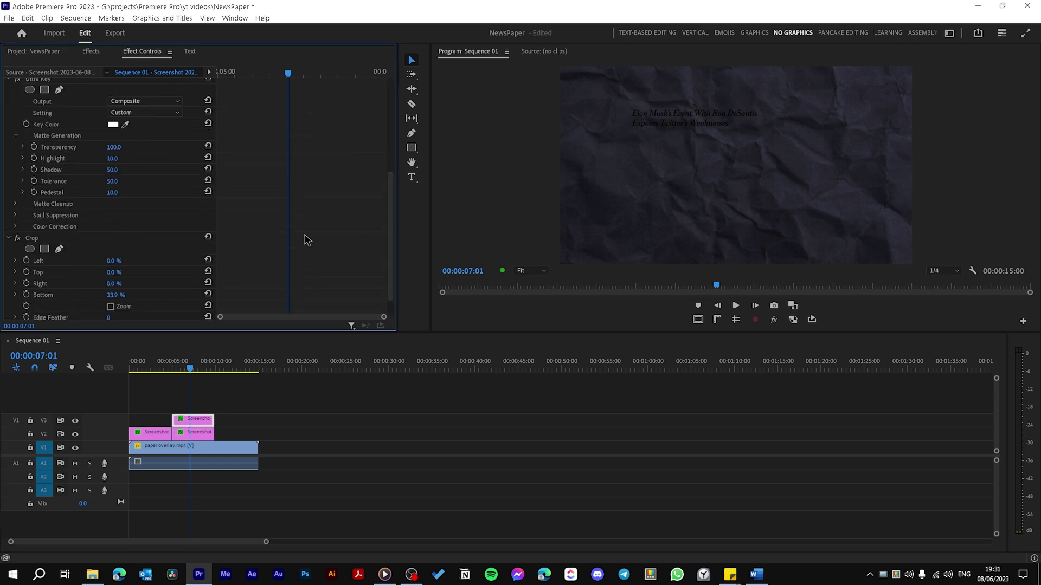
click(151, 241)
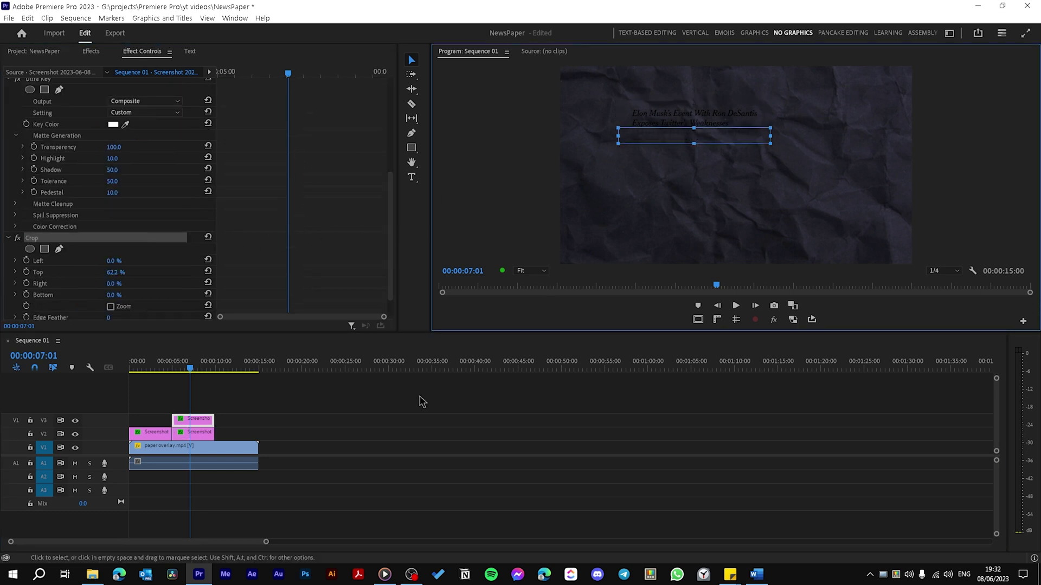
- Find the Tint effect and apply it to the subtitle clip on track V3
key(equal)
click(91, 51)
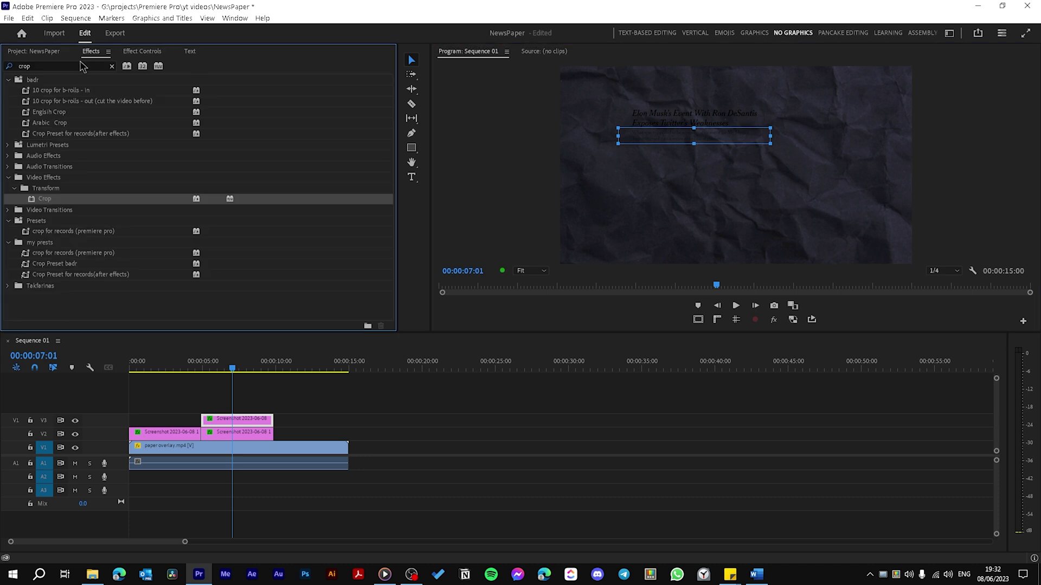
double_click(55, 65)
text(tint)
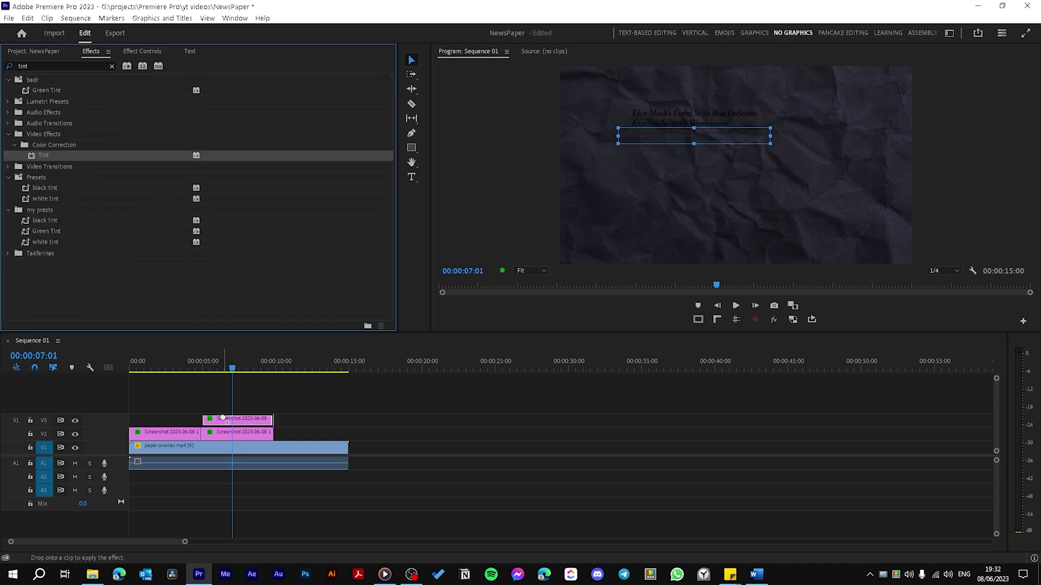
- Map black to white (FFFFFF) in the subtitle clip's Tint, and apply the same Tint to both clips on track V2
click(141, 54)
scroll(399, 239, down, 3)
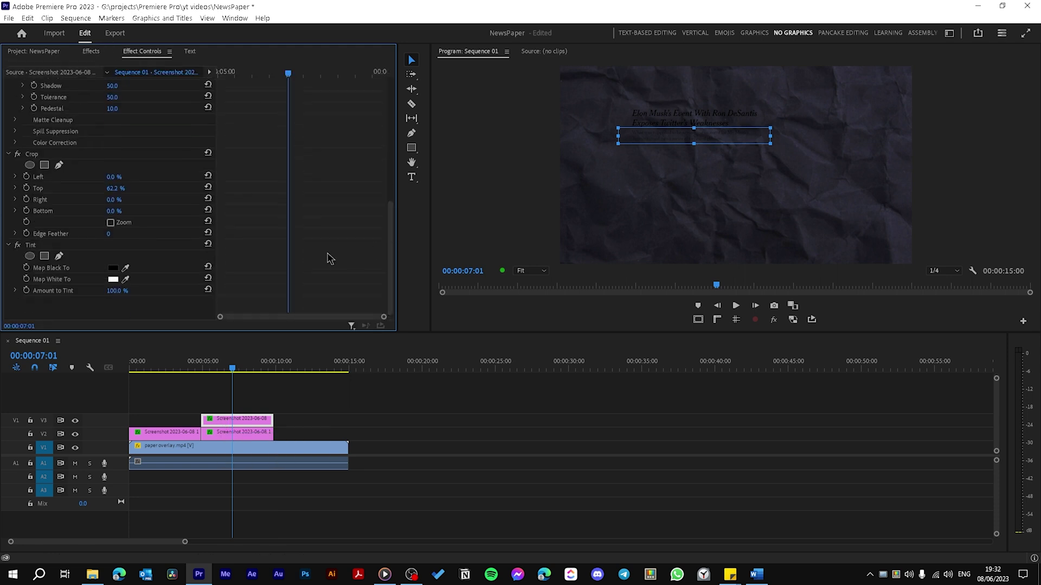
click(112, 267)
drag(418, 297, 385, 355)
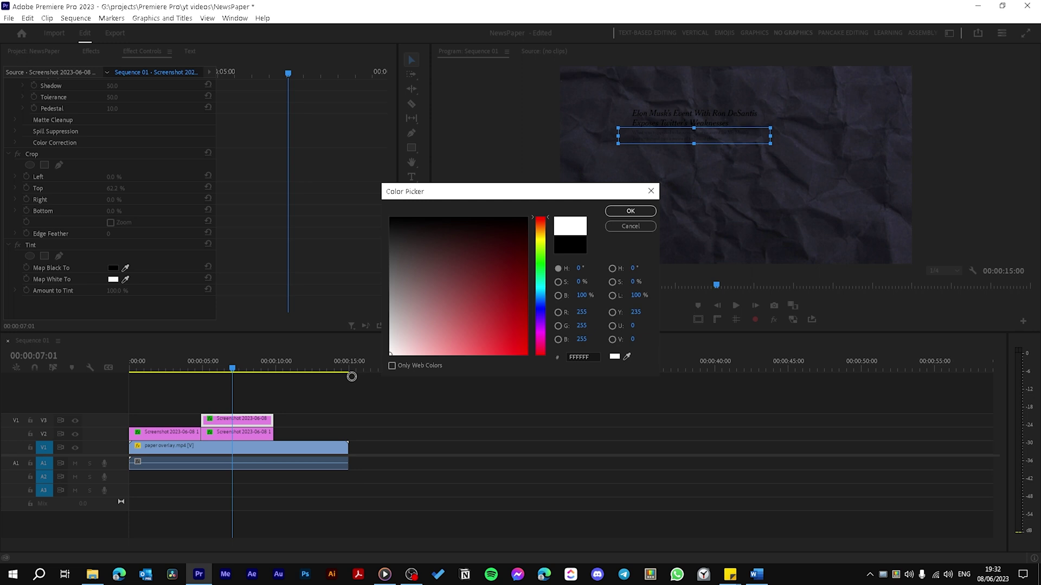
key(Return)
drag(300, 436, 174, 441)
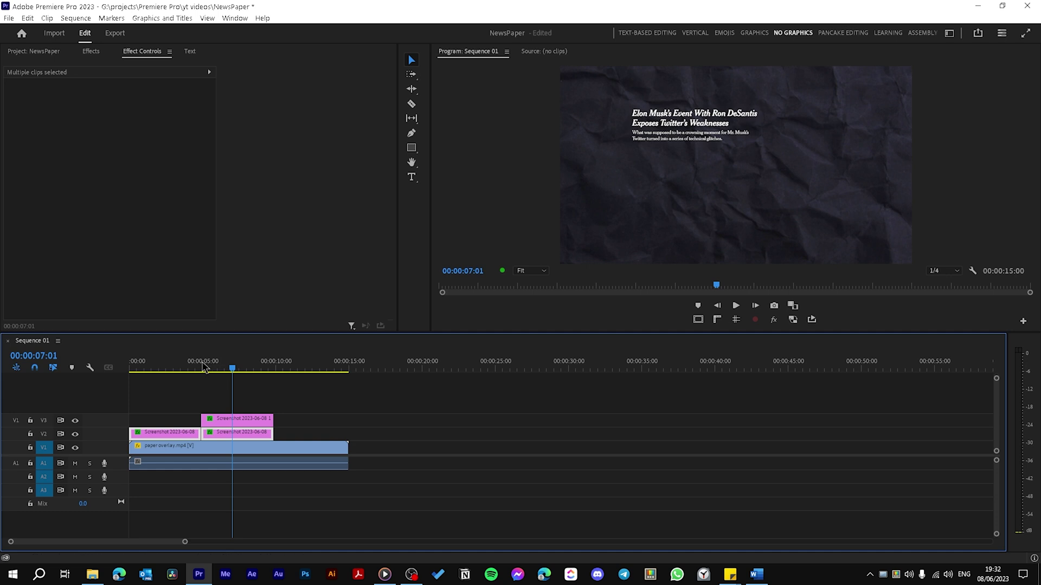
- Apply the Crop effect to the New York Times logo clip and crop the bottom by 6.7% to remove the line
drag(201, 363, 165, 368)
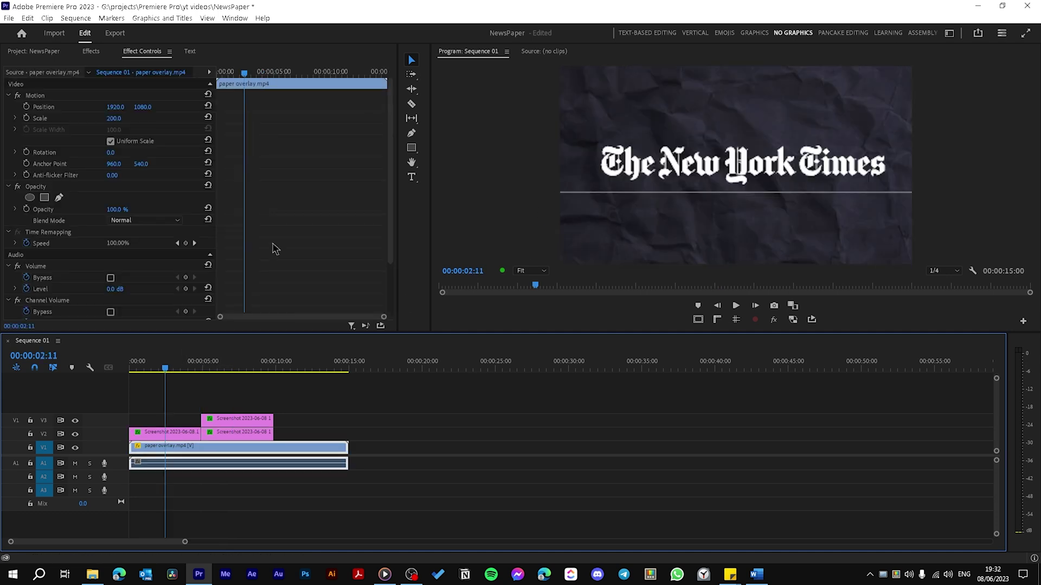
click(90, 53)
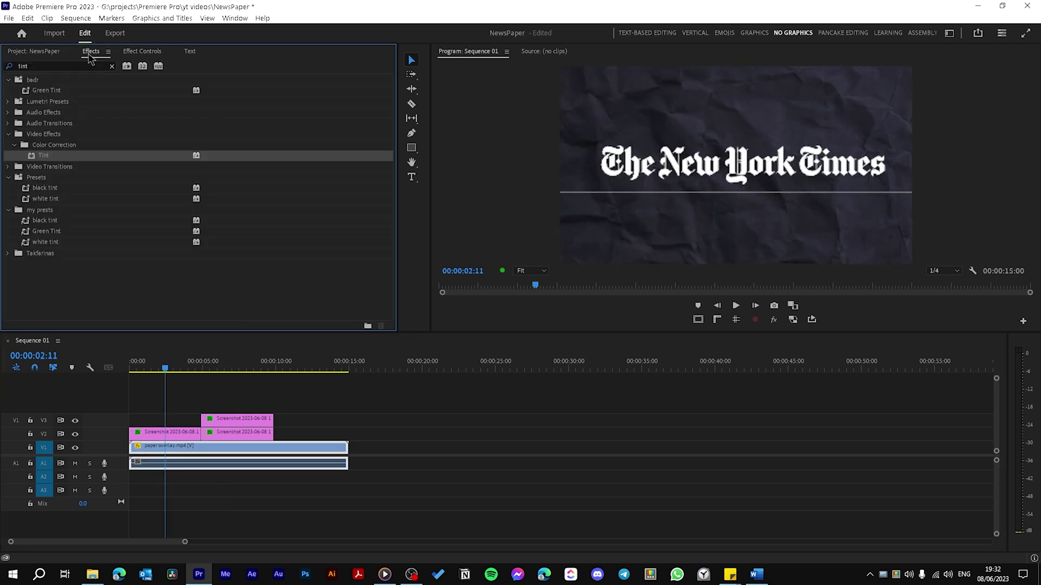
drag(47, 65, 2, 78)
click(72, 253)
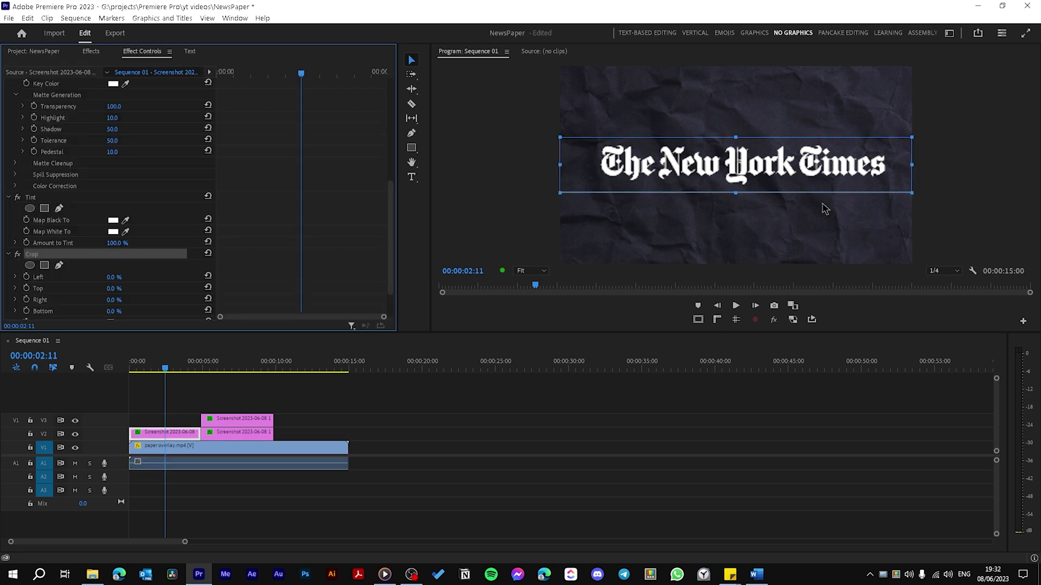
click(735, 187)
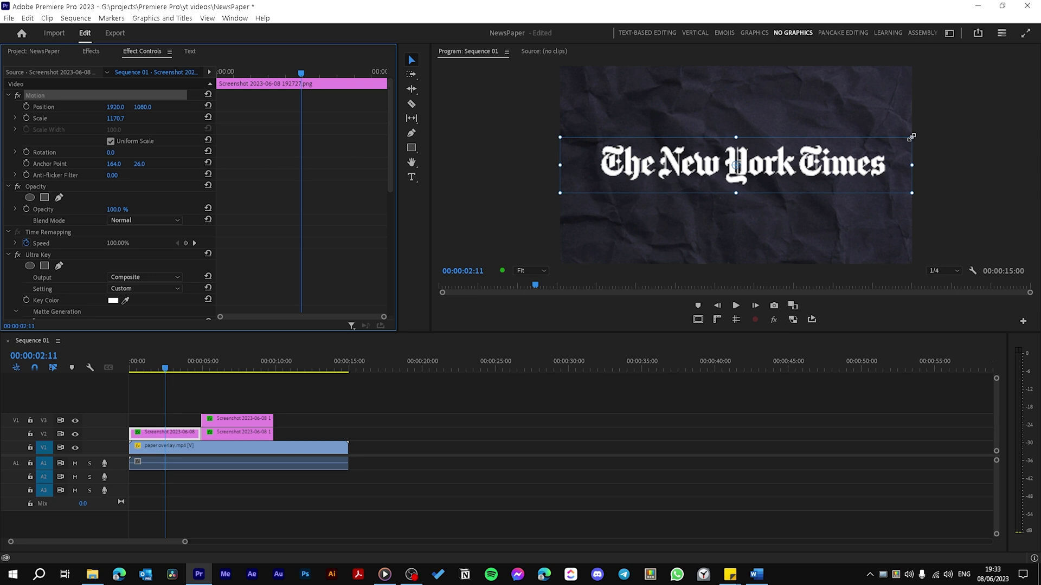
- Scale the logo to 305.8 at the upper frame edge and keyframe its Position to slide in from above, starting at Y -130.2
drag(912, 137, 825, 149)
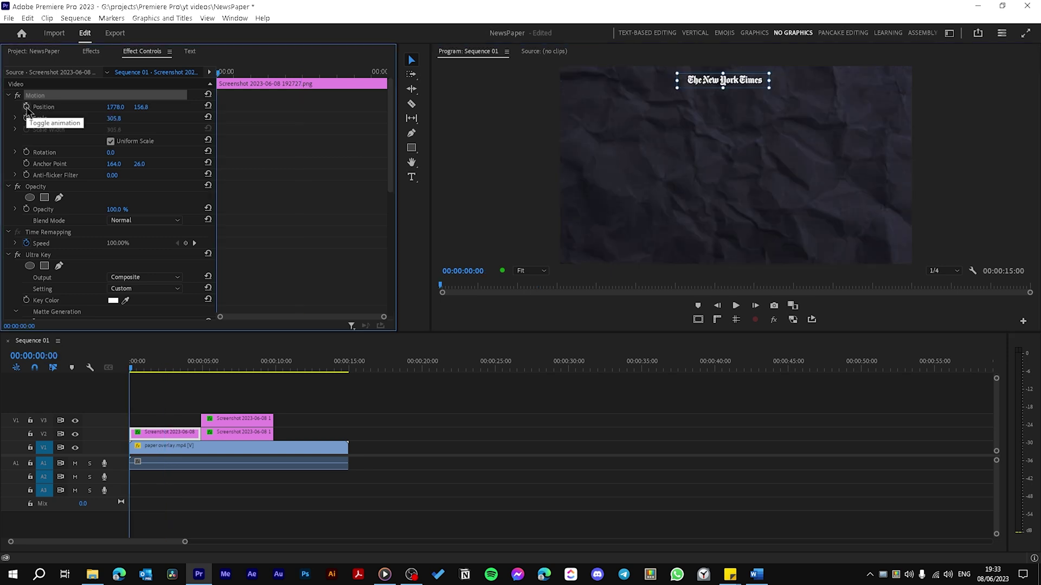
click(26, 106)
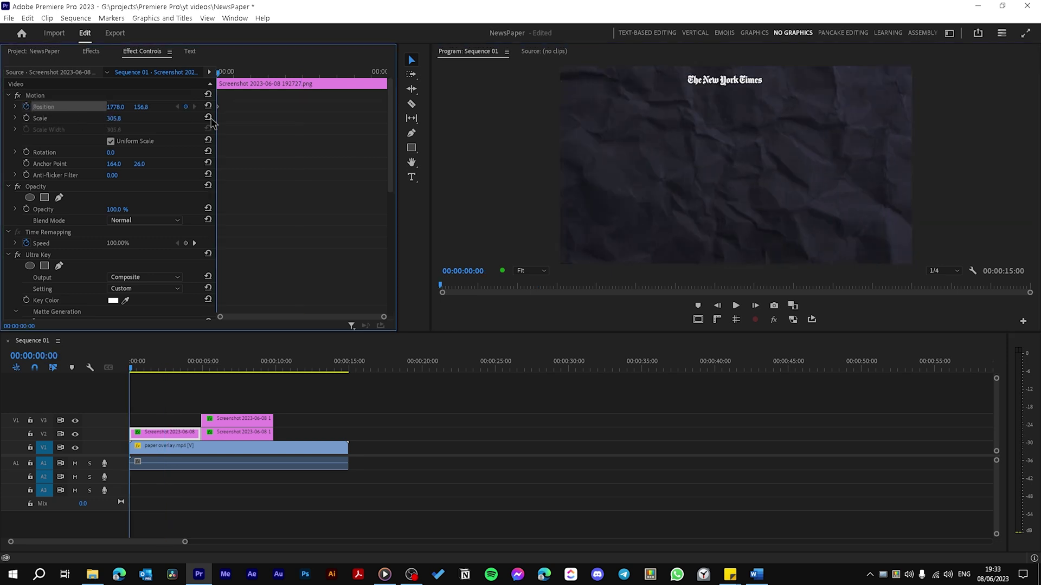
drag(218, 107, 235, 108)
drag(142, 107, 1, 107)
- Set Ease Out on the logo's first Position keyframe and Ease In on the last, and adjust the velocity curve for a smoother slide
click(15, 107)
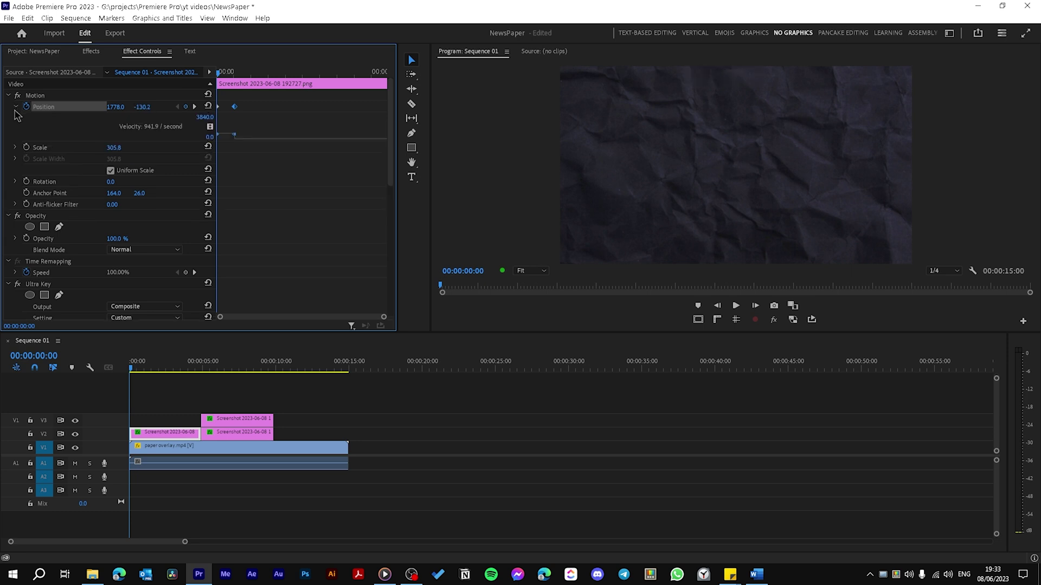
right_click(236, 108)
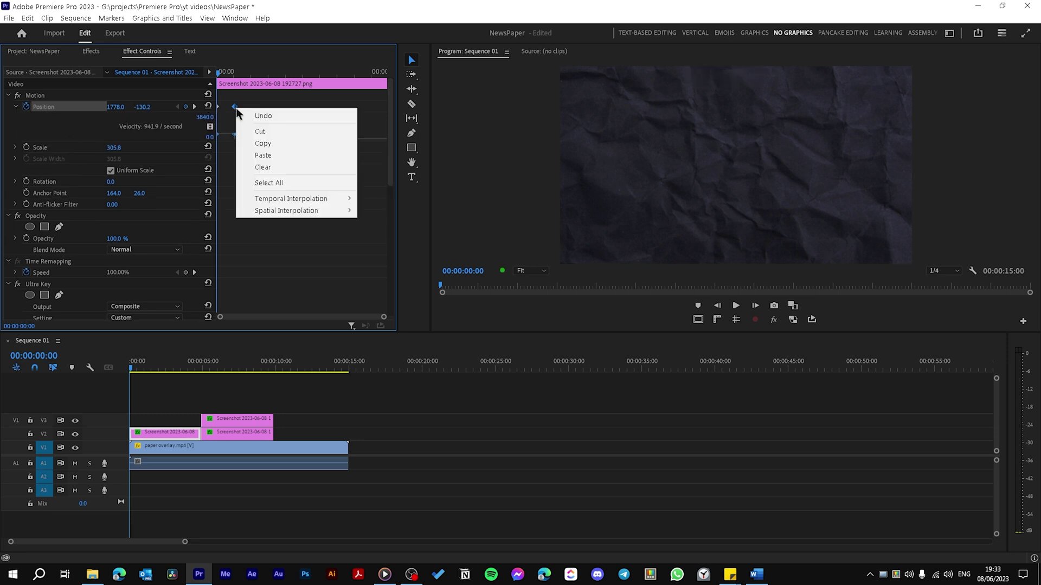
mouse_move(325, 199)
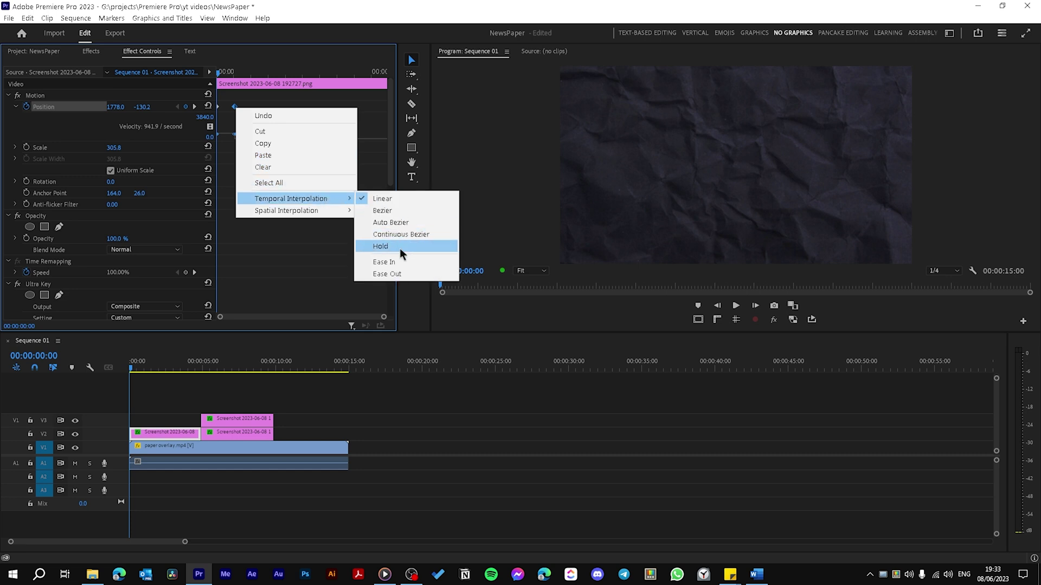
click(399, 263)
right_click(219, 108)
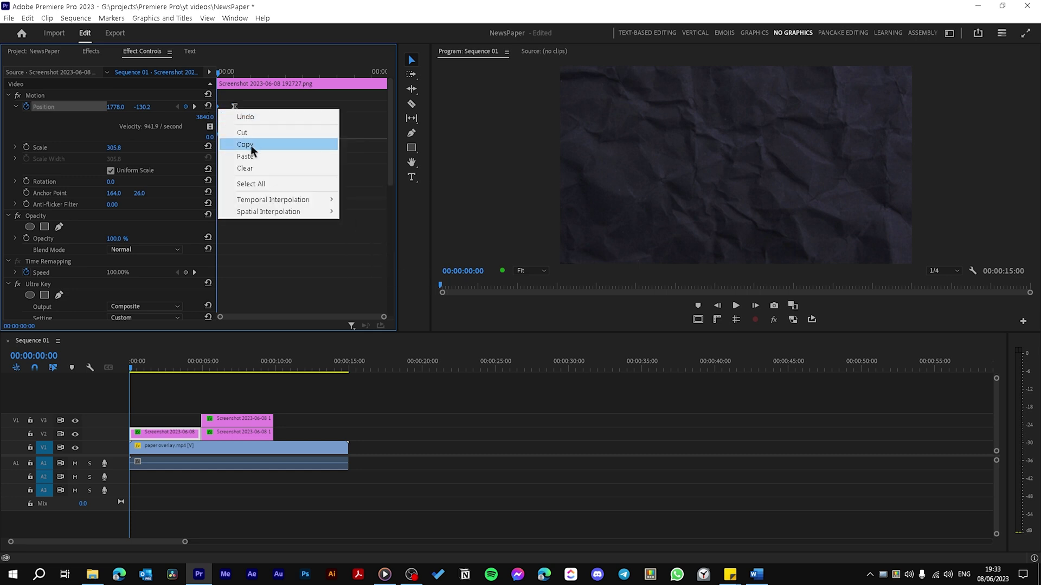
mouse_move(304, 200)
click(353, 275)
key(space)
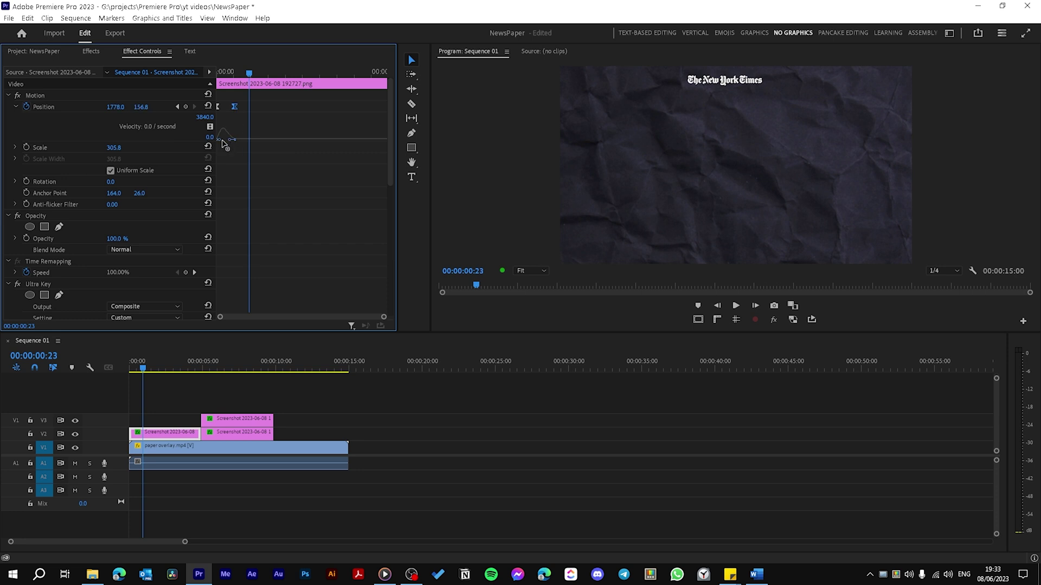
drag(222, 140, 225, 140)
- Move the headline clip to V3 starting at 00:00:00:15 and stagger the subtitle clip after it on V4
drag(239, 72, 209, 78)
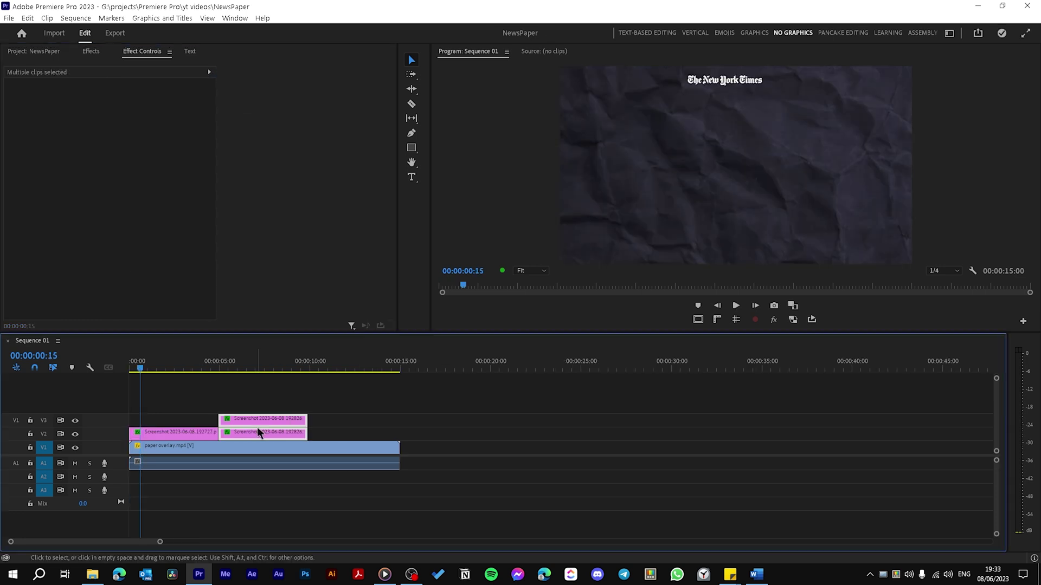
drag(259, 432, 180, 419)
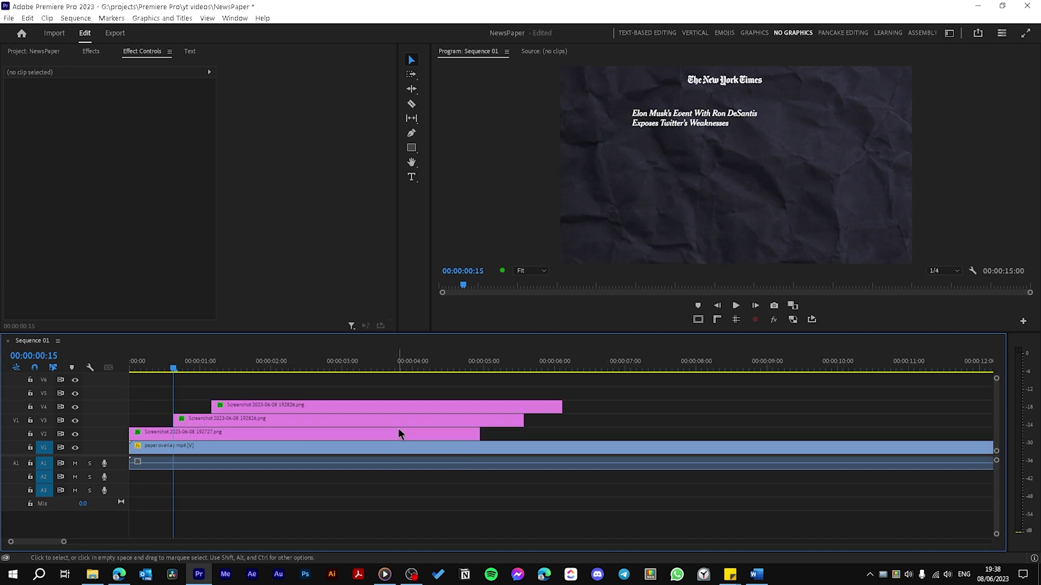
- Find the Crop and Transform effects and apply both to the headline clip on track V3
click(376, 420)
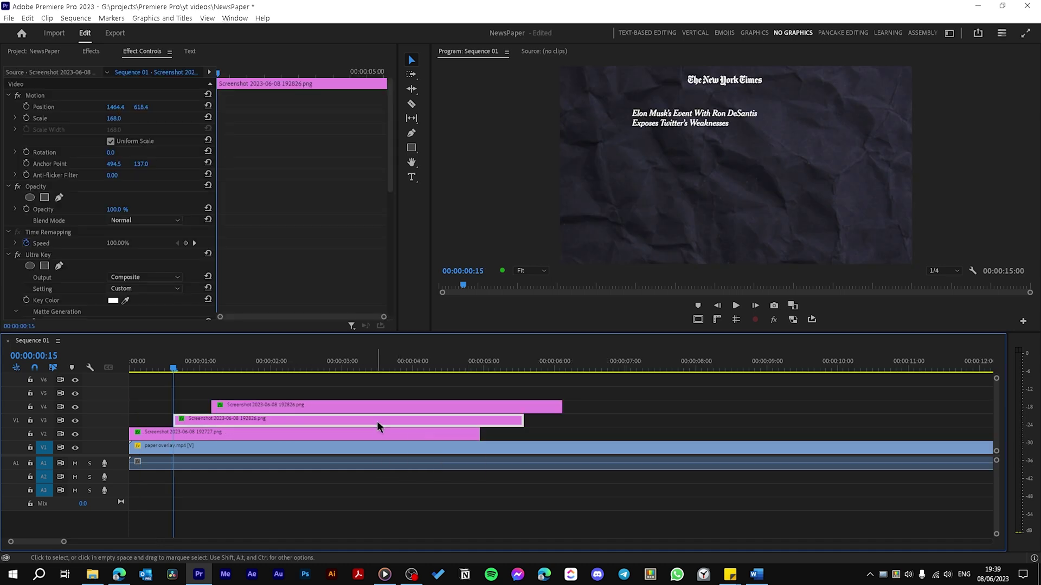
click(92, 51)
click(12, 67)
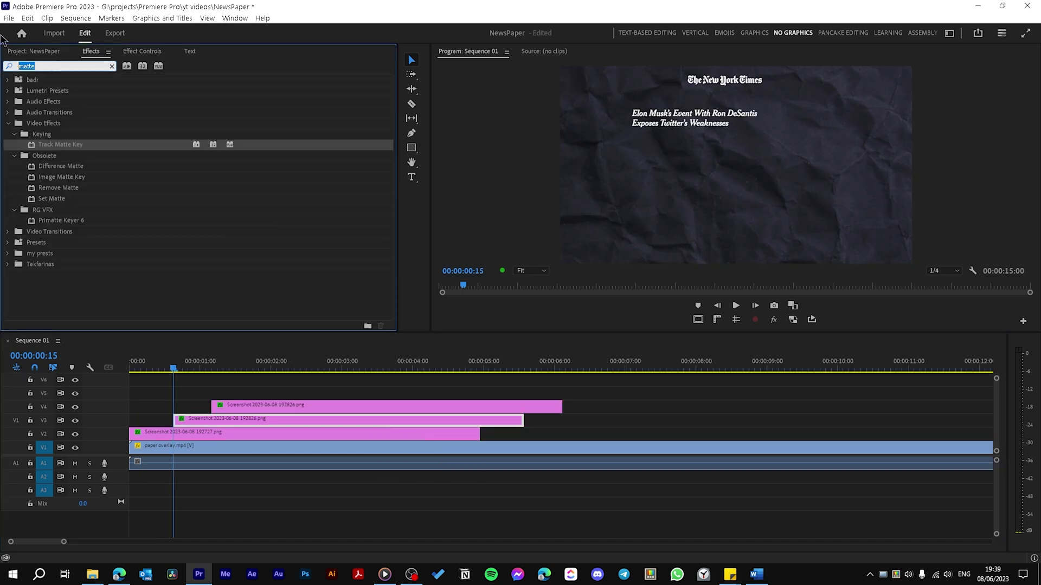
text(crop)
click(48, 200)
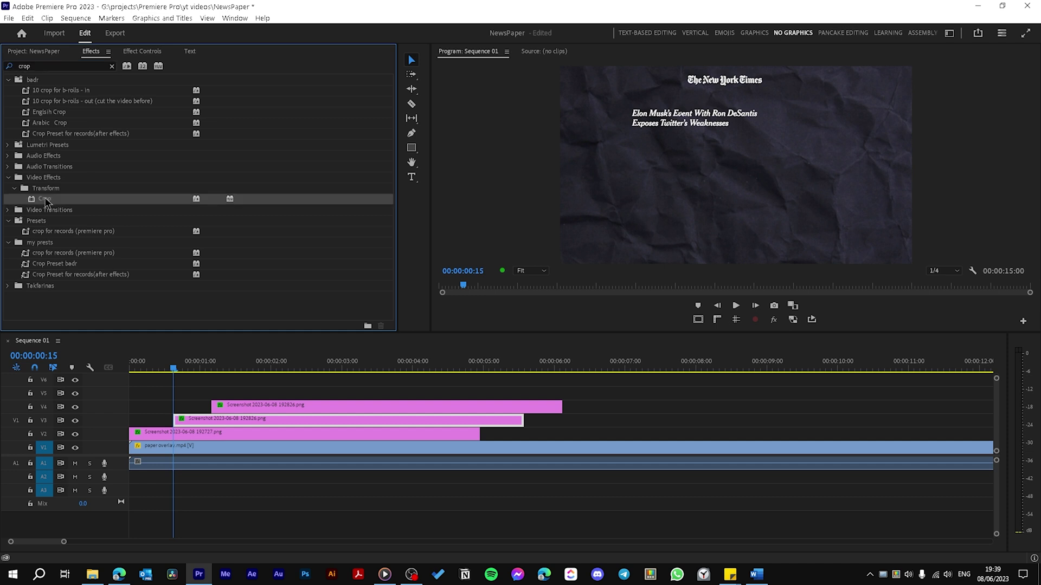
drag(34, 67, 2, 81)
text(tra)
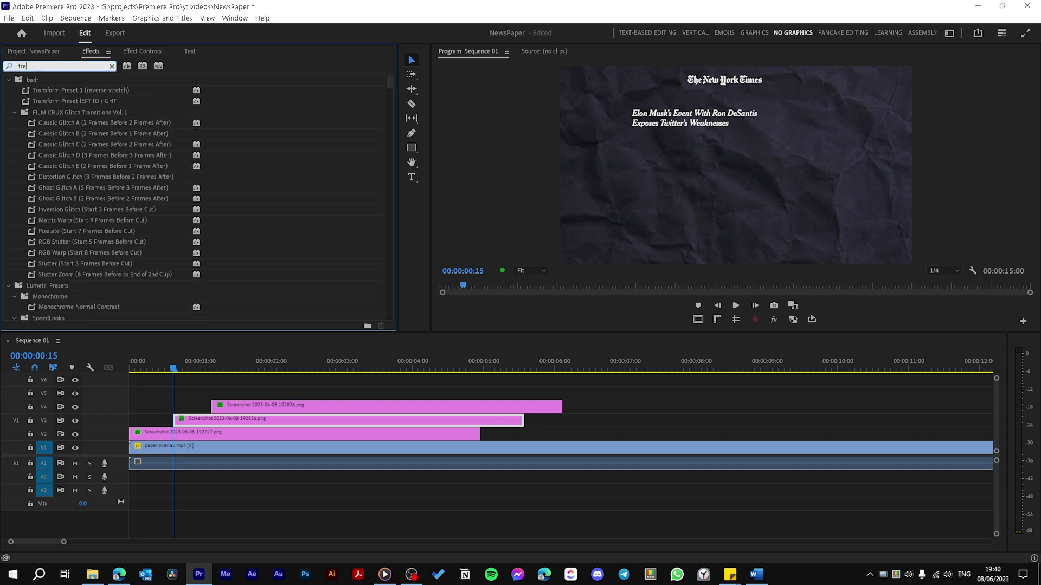
text(nsform)
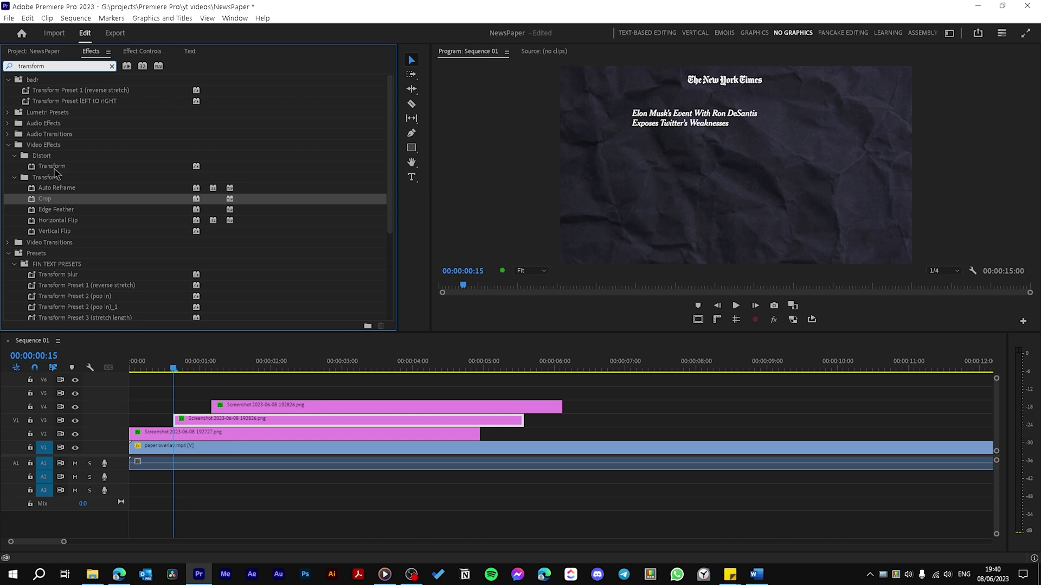
double_click(55, 169)
- Keyframe the headline's Transform Position so the text slides in horizontally from the left to 494.5, 137.0
click(142, 51)
click(26, 177)
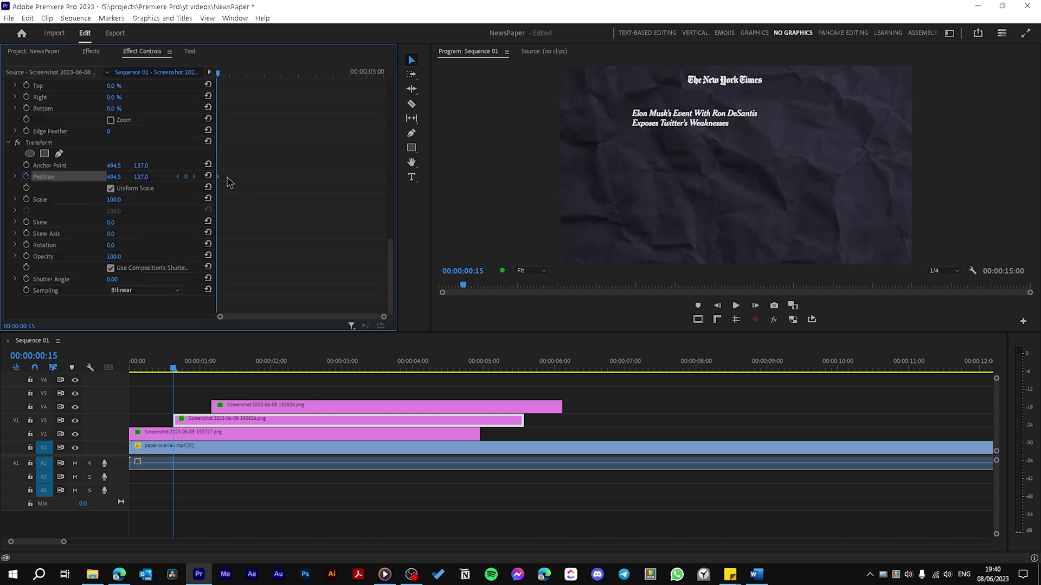
drag(219, 177, 235, 177)
drag(117, 178, 0, 177)
- Reorder the headline clip's effects so that Transform sits above Crop
scroll(62, 139, up, 3)
drag(55, 119, 52, 234)
drag(52, 295, 51, 296)
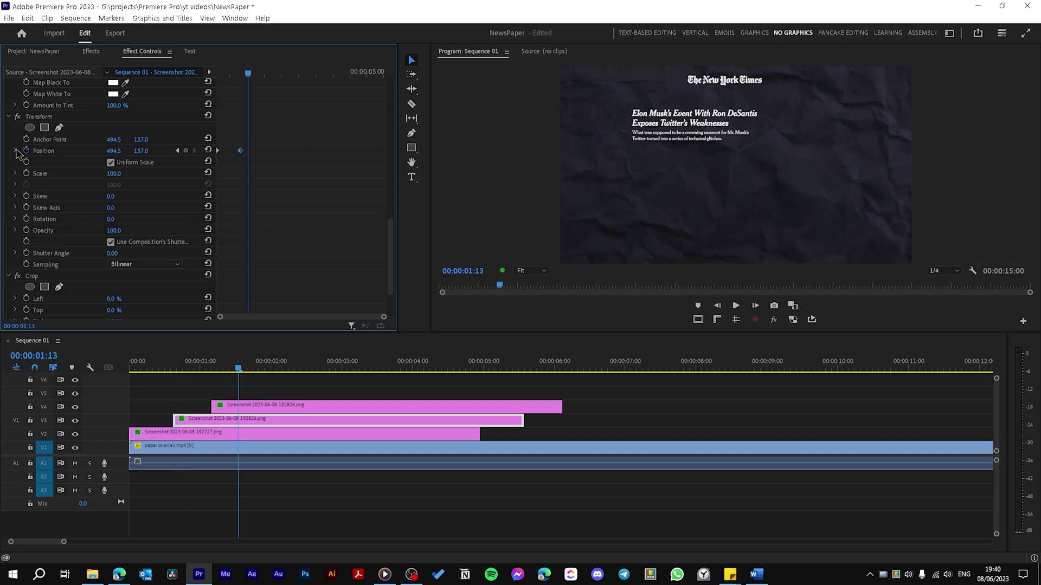
- Ease the headline's Transform Position keyframes and shape the velocity curve to peak early
click(15, 151)
right_click(241, 151)
mouse_move(310, 244)
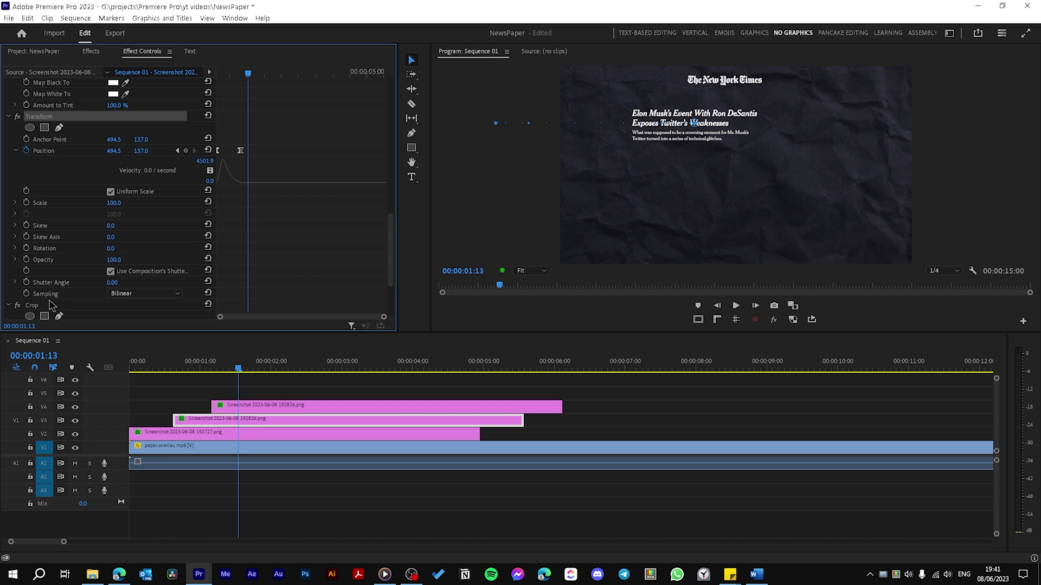
- Paste the headline's Transform and Crop effects onto the subtitle clip on V4 and play back the animation
click(325, 407)
click(344, 153)
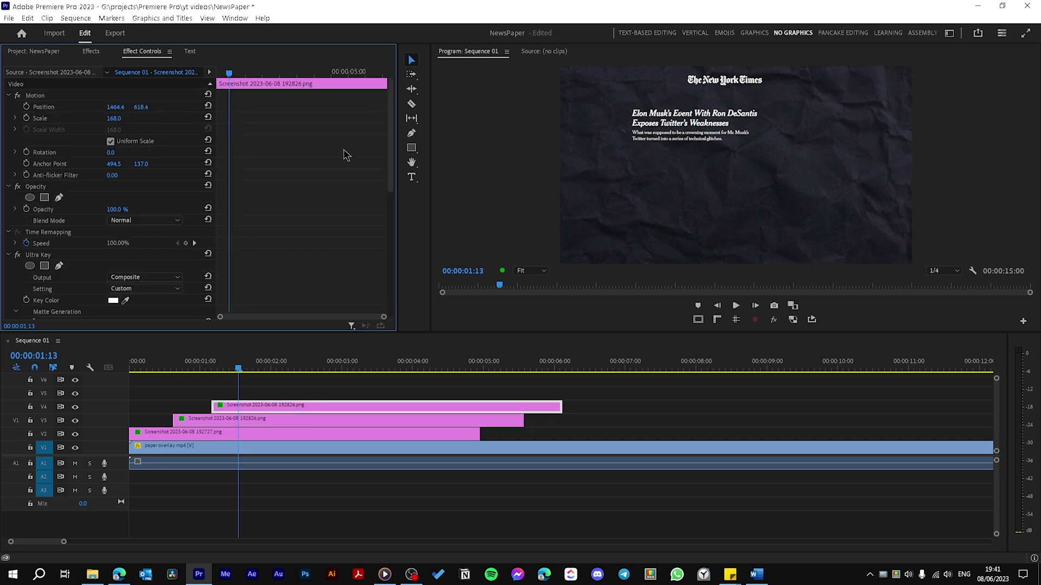
key(ctrl+v)
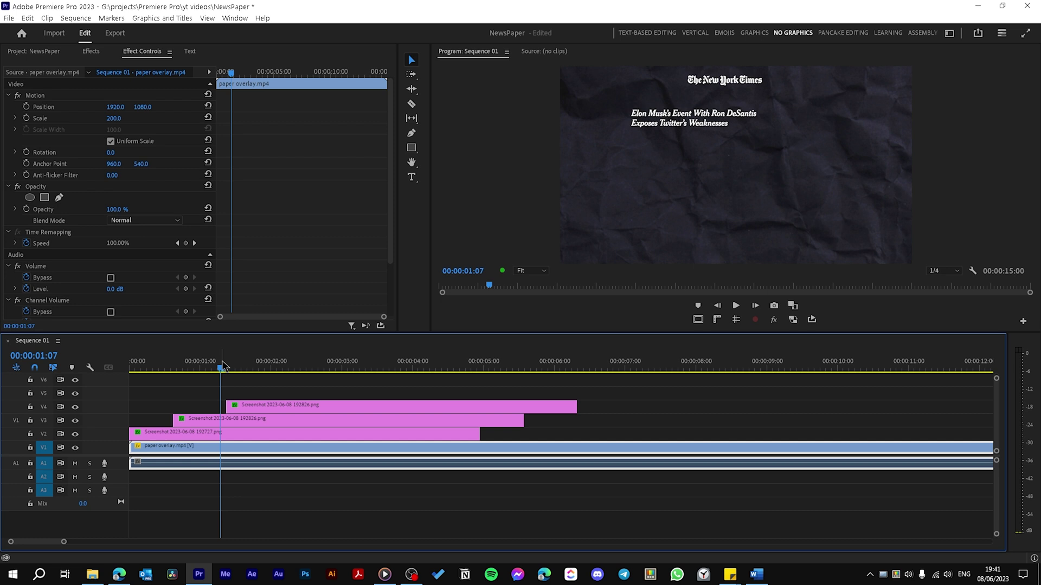
key(space)
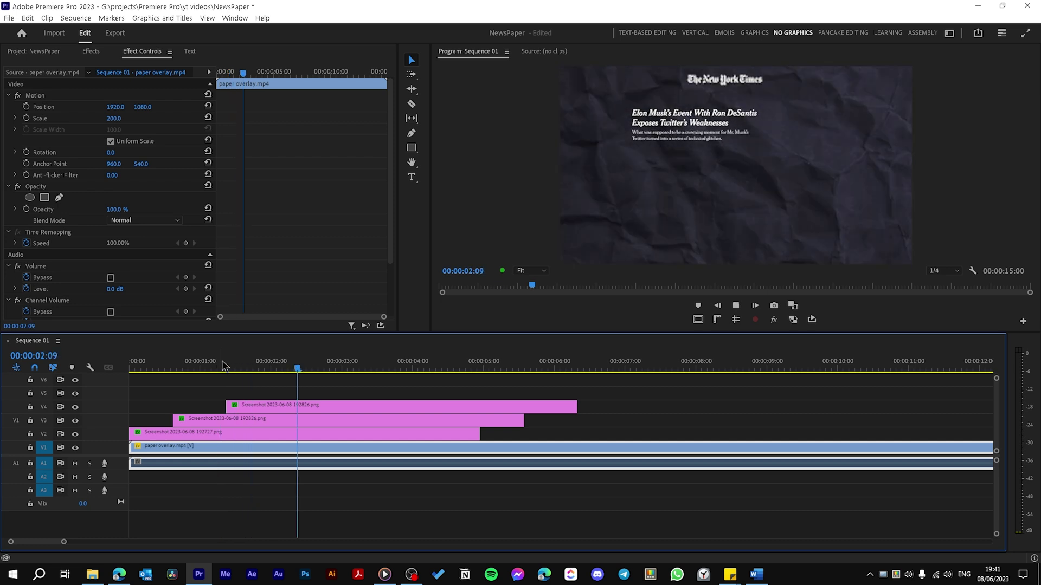
- Lower the paper overlay clip's opacity to 8% to darken the background
scroll(109, 189, down, 1)
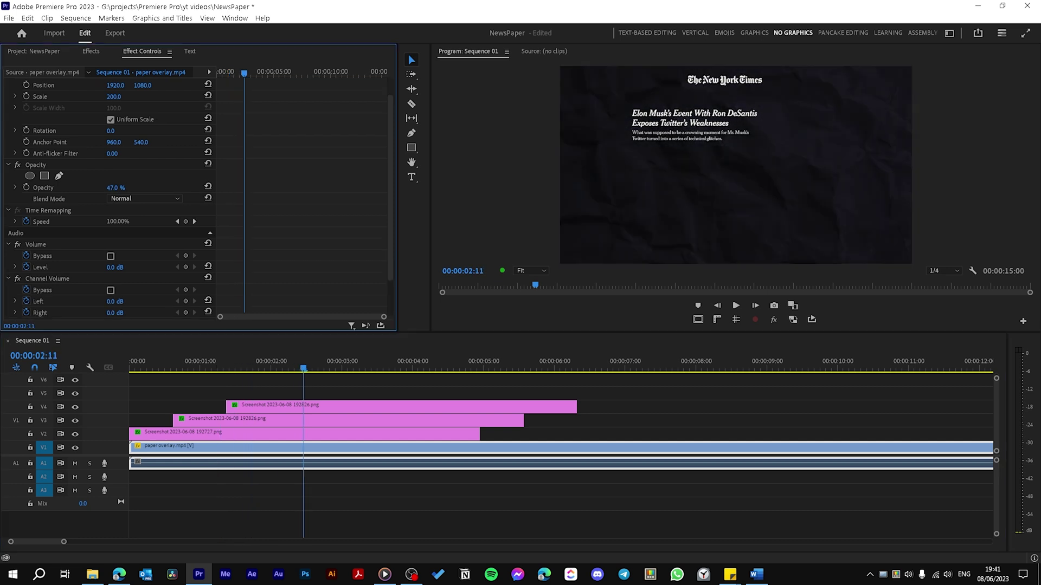
click(115, 188)
text(8)
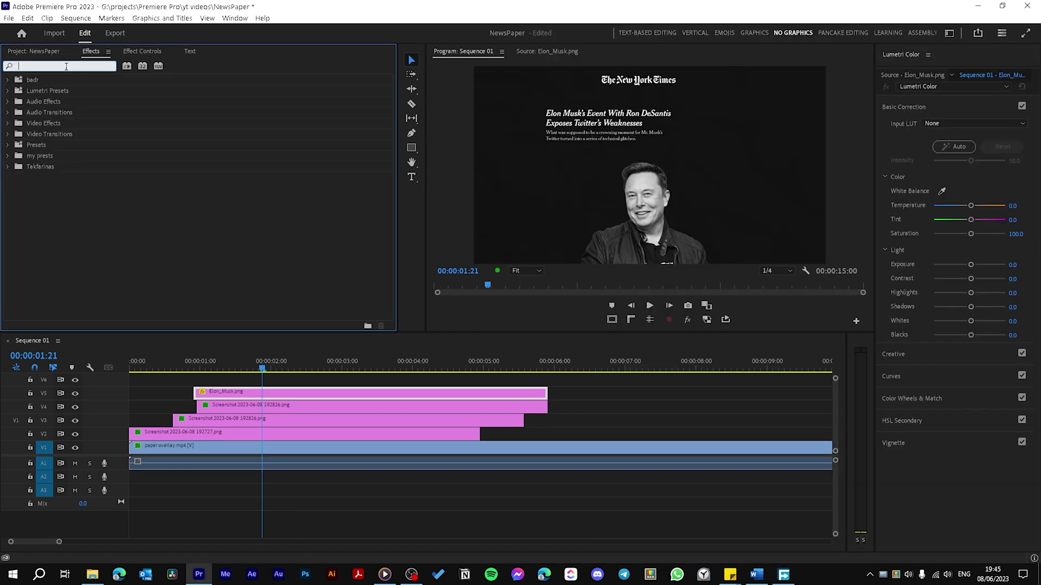
- Find the Drop Shadow effect and apply it to the Elon_Musk.png clip on track V5
text(drop)
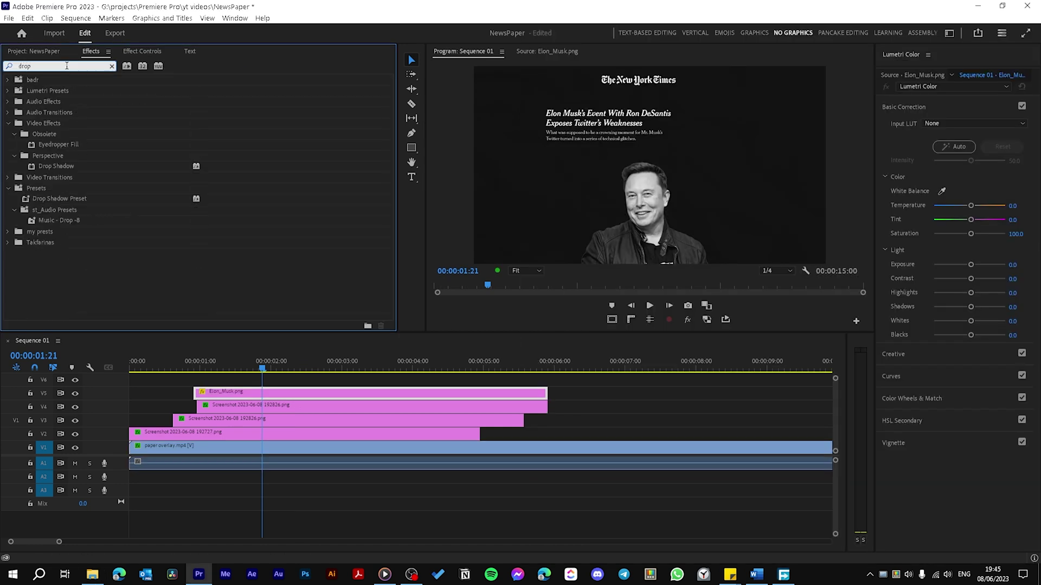
double_click(81, 165)
click(142, 51)
scroll(261, 141, down, 2)
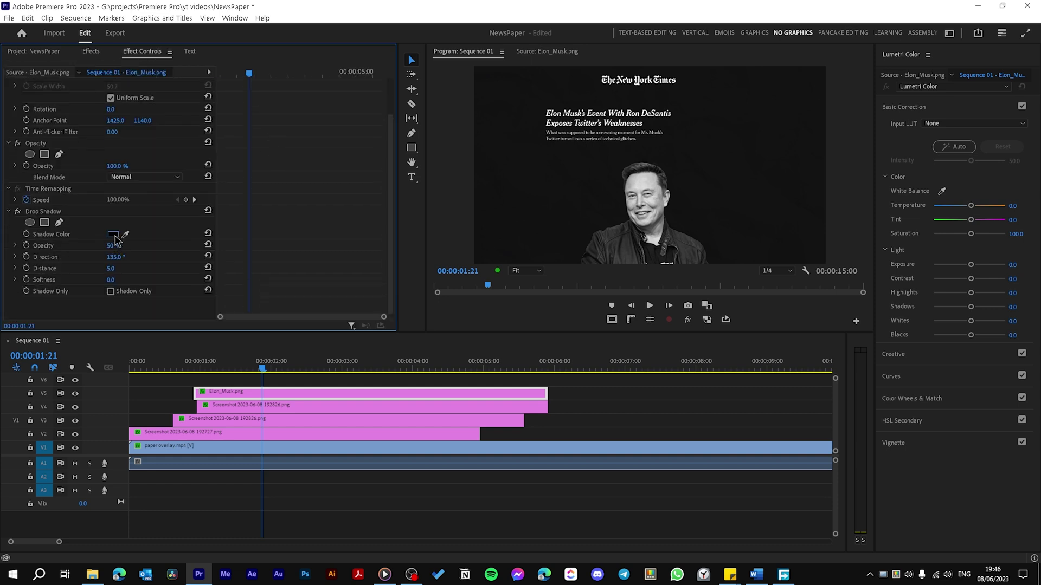
- Set the portrait's drop shadow to red with 100% opacity, a direction of 100° and a distance of 36
click(112, 234)
click(521, 348)
click(630, 211)
drag(113, 245, 135, 246)
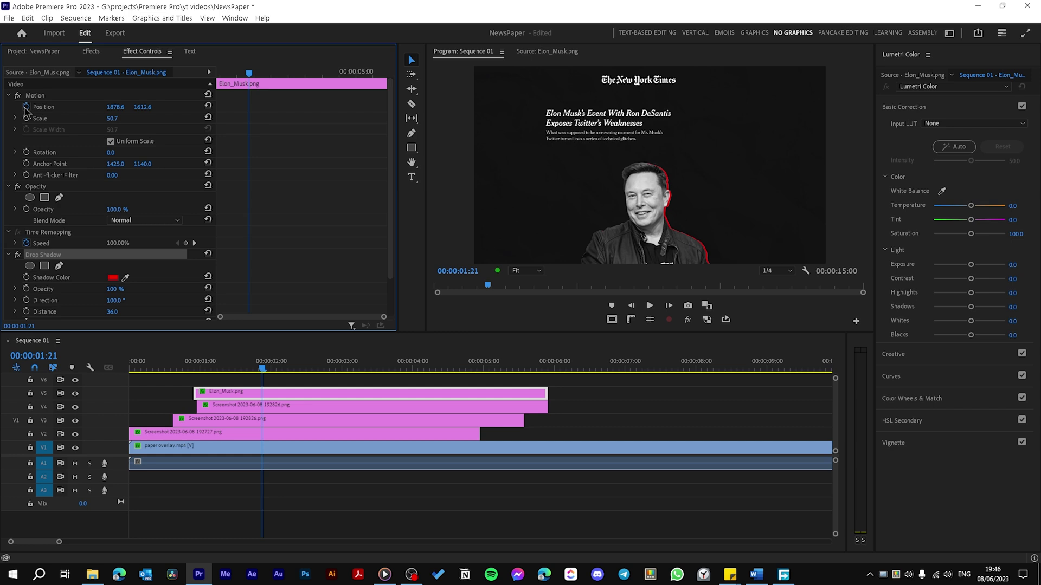
- Keyframe the Elon_Musk.png clip's Position to rise from below the frame to 1878.6, 1612.6, with eased keyframes
drag(231, 71, 216, 74)
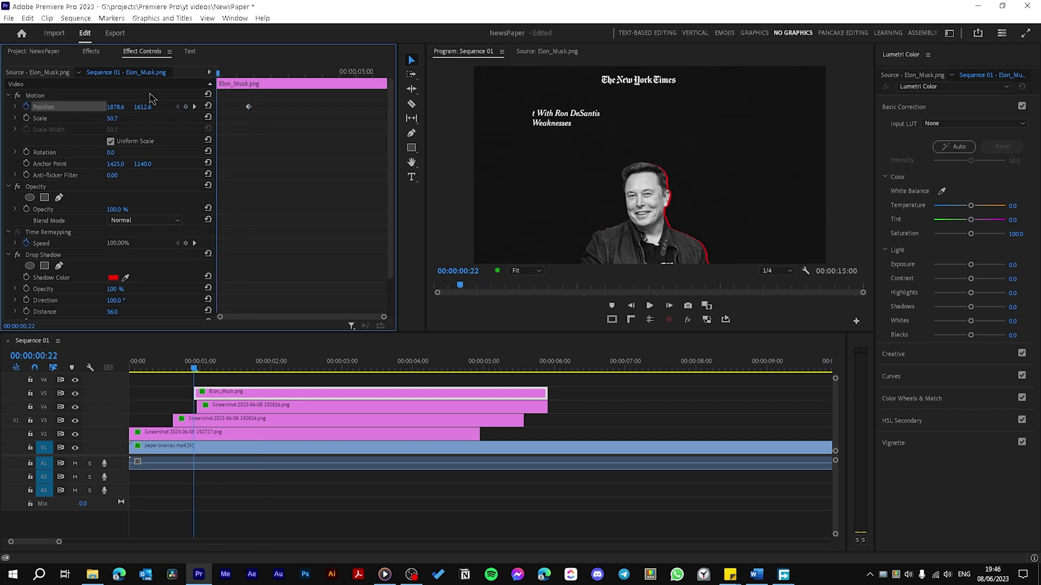
drag(142, 106, 523, 106)
drag(178, 107, 206, 107)
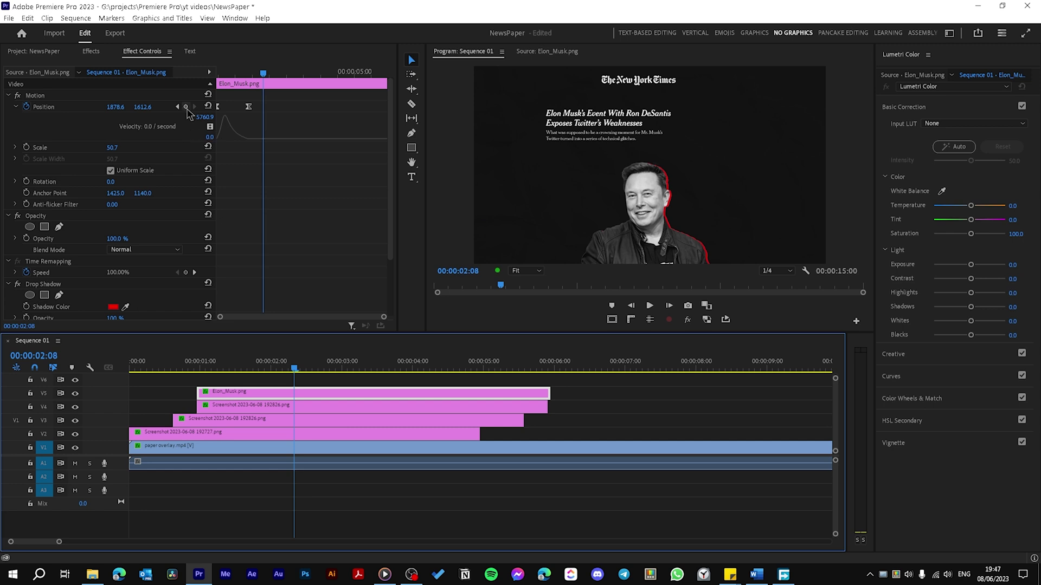
- Add a Position keyframe for the portrait at 00:00:02:08 and, 12 frames further, shift the portrait to the right
click(186, 108)
key(Right)
key(Right)
key(Right)
key(Right)
key(Right)
key(Right)
key(Right)
key(Right)
key(Right)
key(Right)
key(Right)
key(Right)
drag(115, 107, 294, 107)
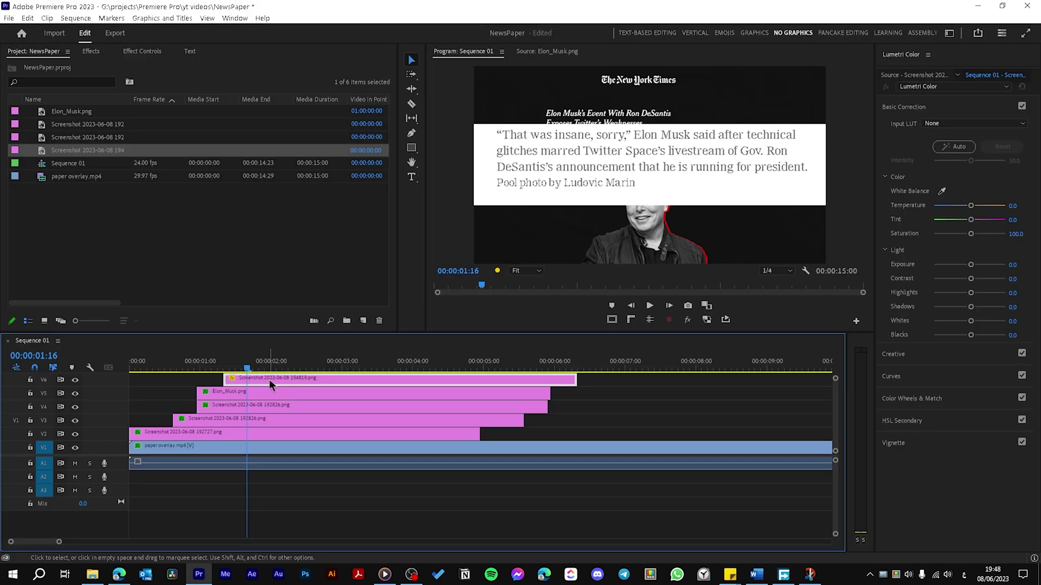
- Copy the Ultra Key, Tint and Crop effects from the New York Times logo clip on V2 to the quote screenshot on V6
click(226, 432)
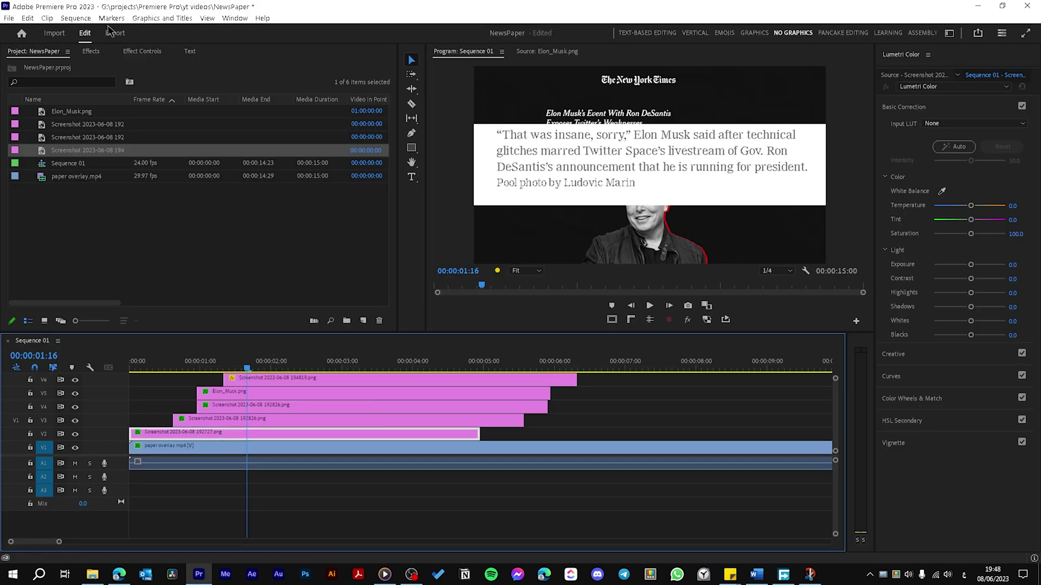
click(152, 54)
scroll(253, 215, down, 2)
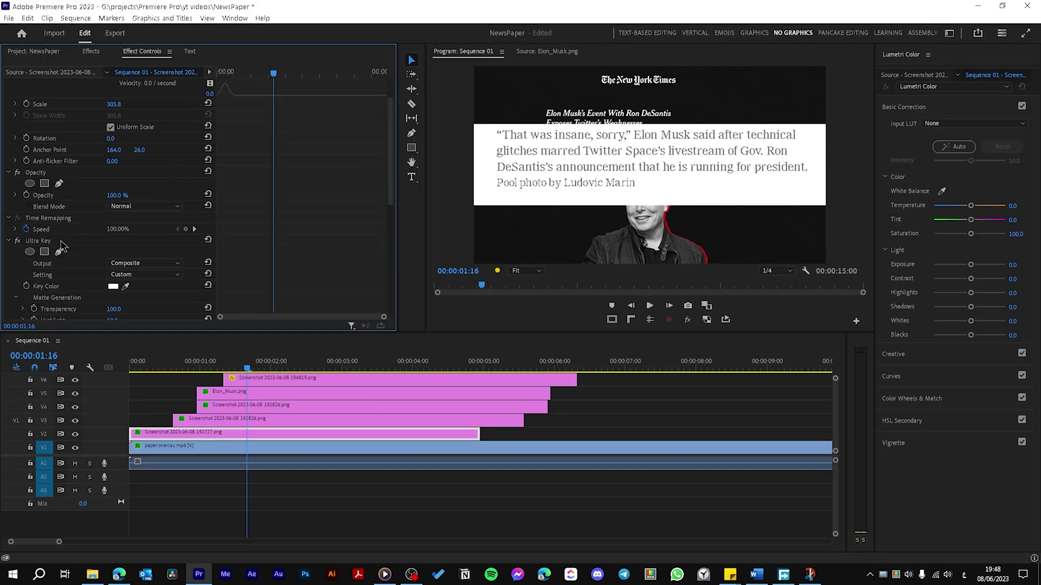
scroll(61, 246, down, 10)
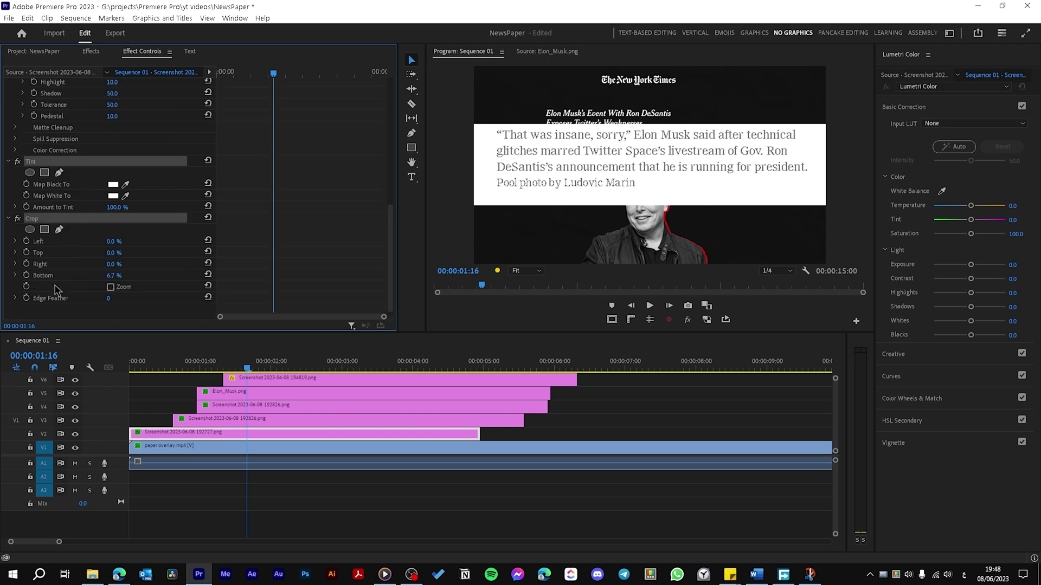
scroll(57, 290, down, 1)
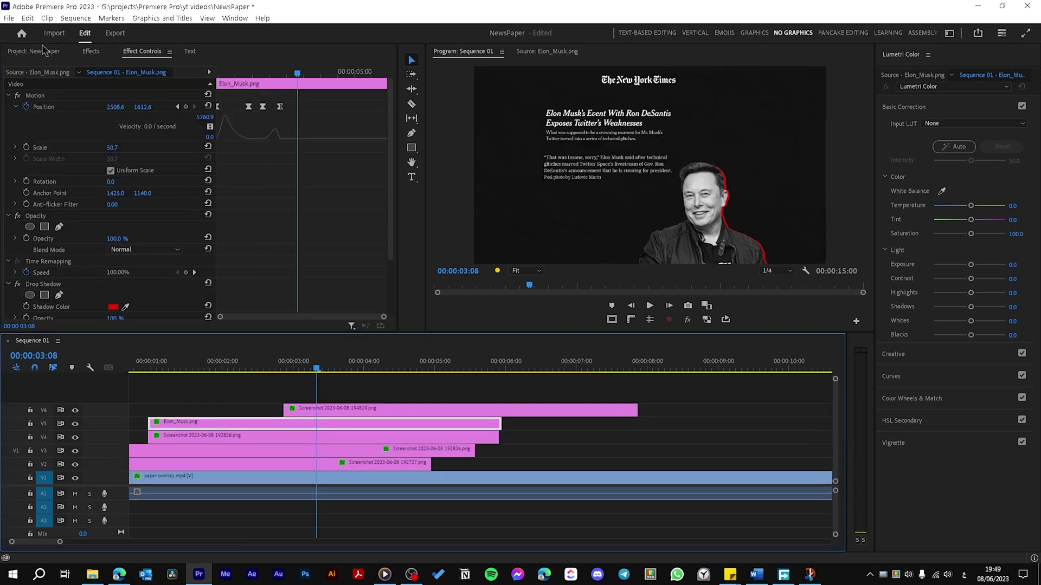
- Create a 3840 x 2160 black video at 24.00 fps and place it on track V7 above the quote screenshot
click(45, 51)
click(364, 321)
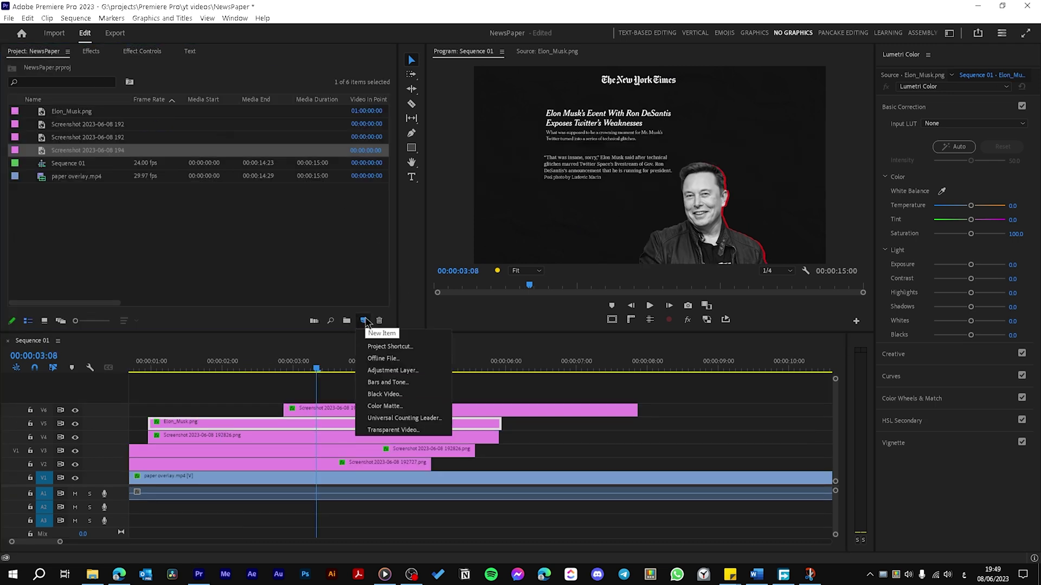
click(389, 396)
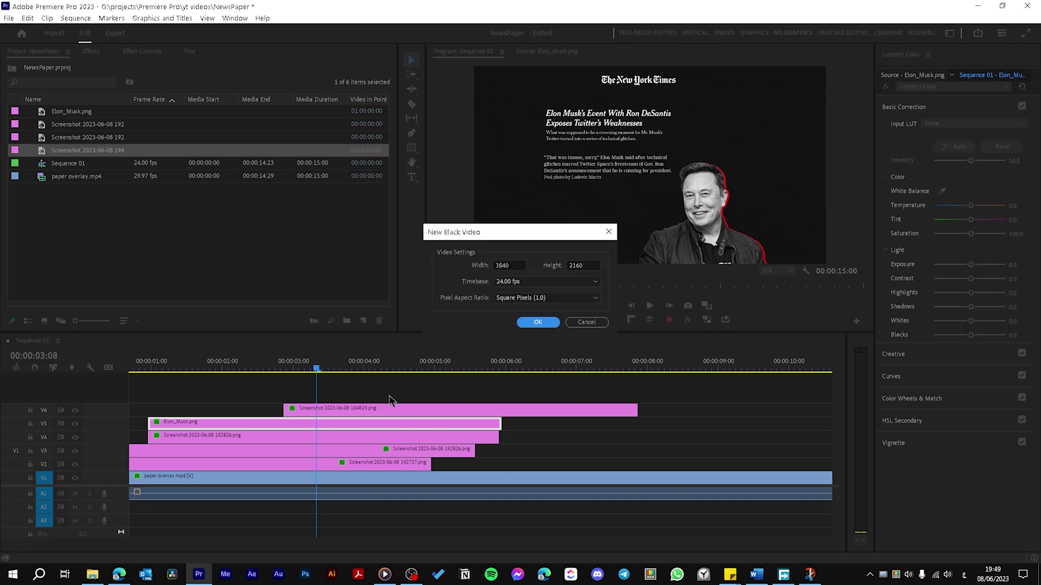
key(Return)
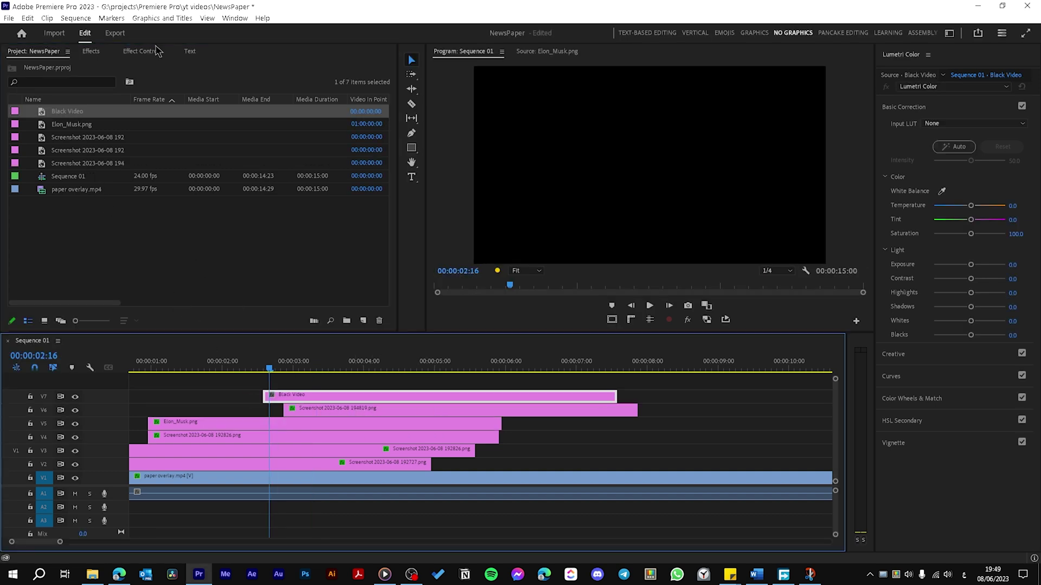
- Give the Black Video clip white Tint and Crop effects, cropped to a thin line under the subheading, and keyframe the Crop's Right value
click(142, 51)
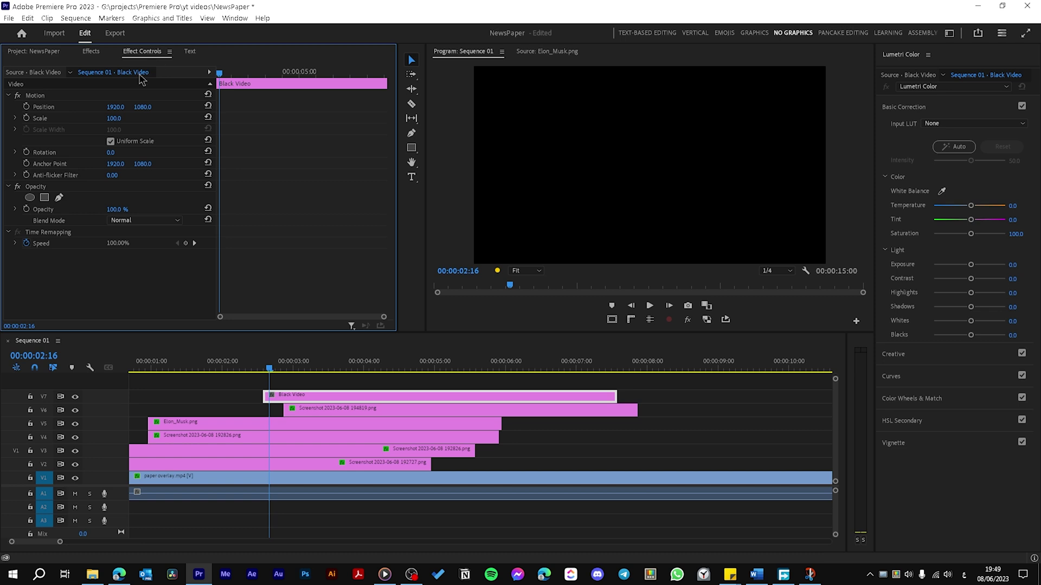
click(73, 255)
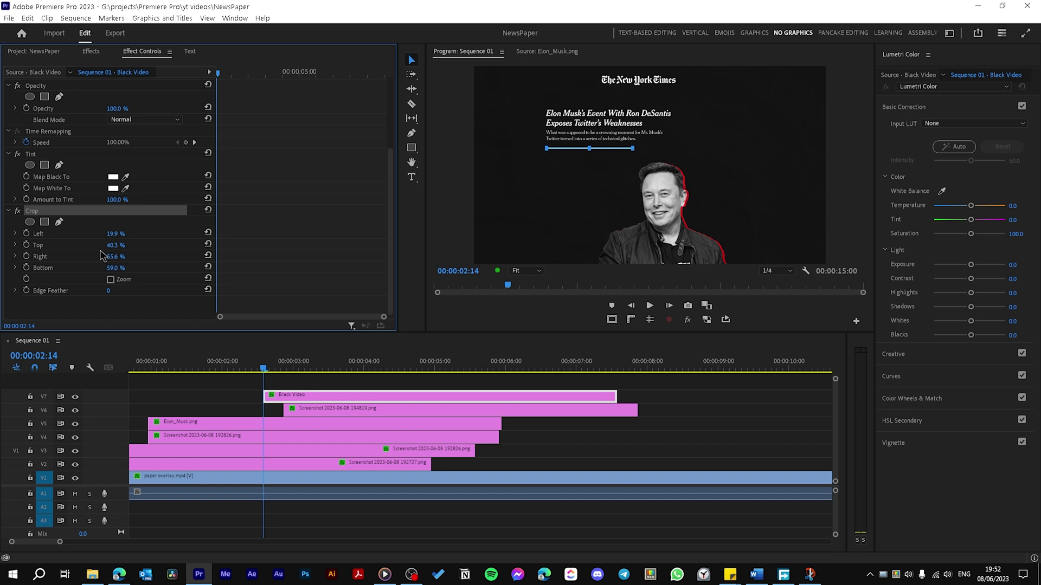
click(26, 257)
mouse_move(228, 256)
mouse_down()
mouse_move(236, 258)
mouse_move(210, 257)
mouse_up()
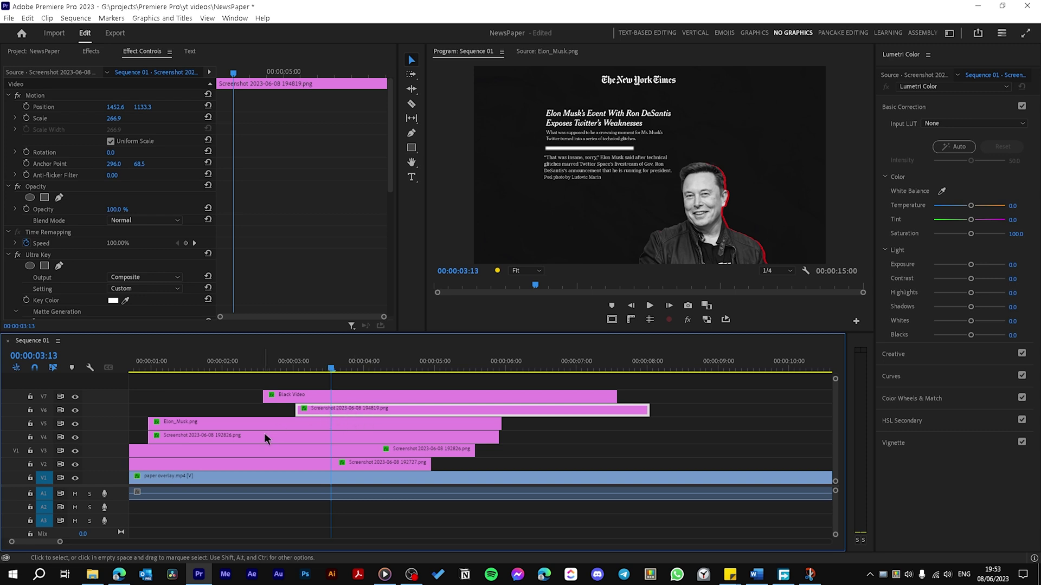
- Create a 3840 x 2160 adjustment layer at 24.00 fps and place it on track V8 over the other clips
click(265, 434)
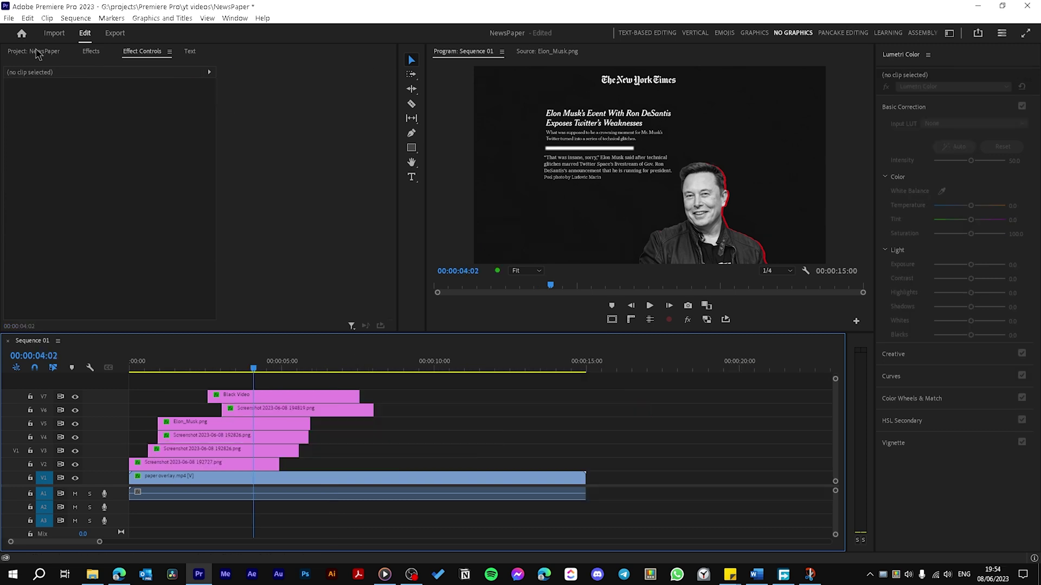
click(37, 53)
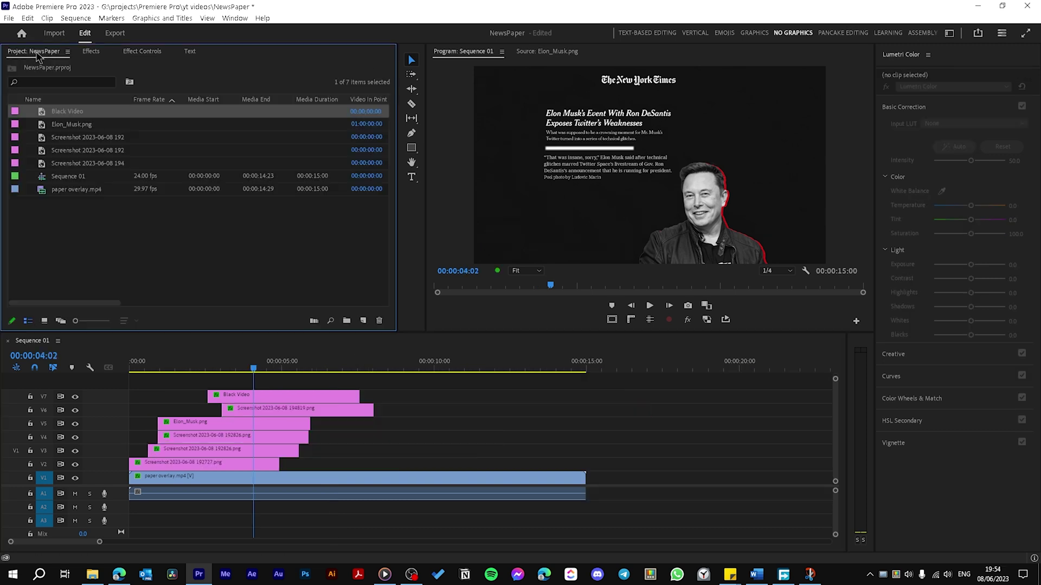
click(363, 321)
click(398, 370)
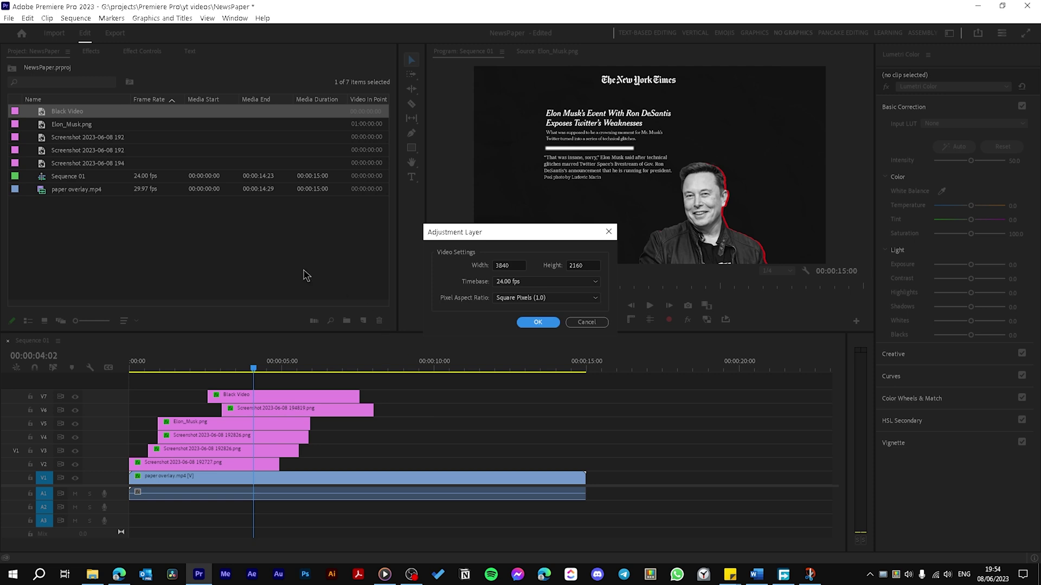
key(Return)
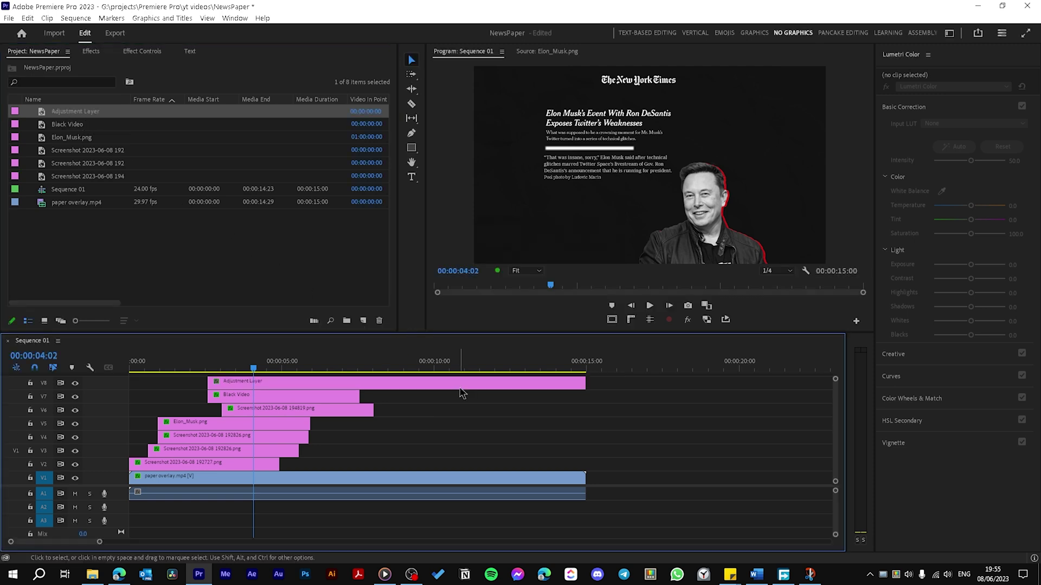
- Find the Transform effect under Distort and apply it to the adjustment layer on V8
click(91, 51)
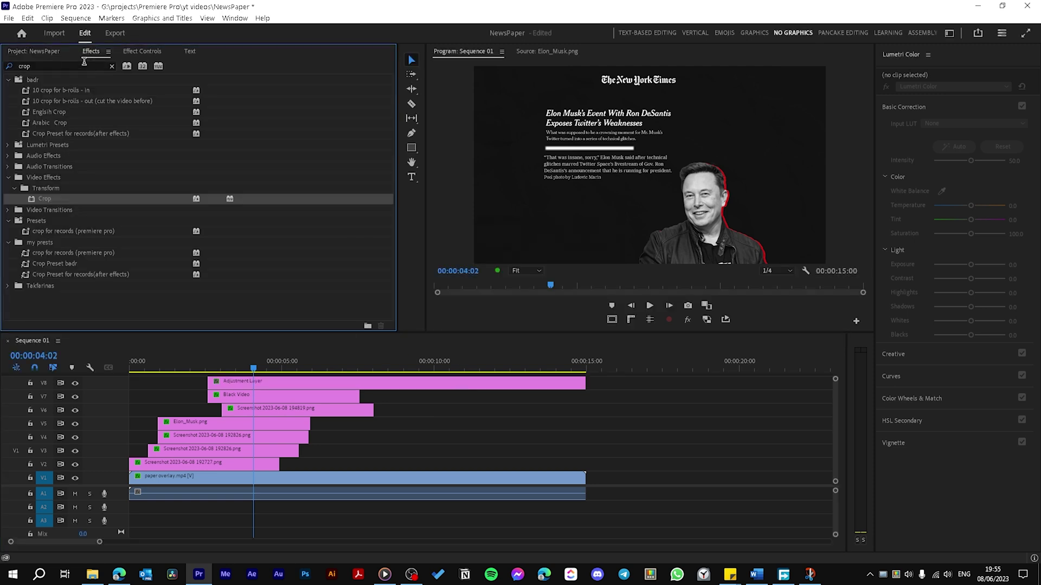
click(84, 62)
text(transform)
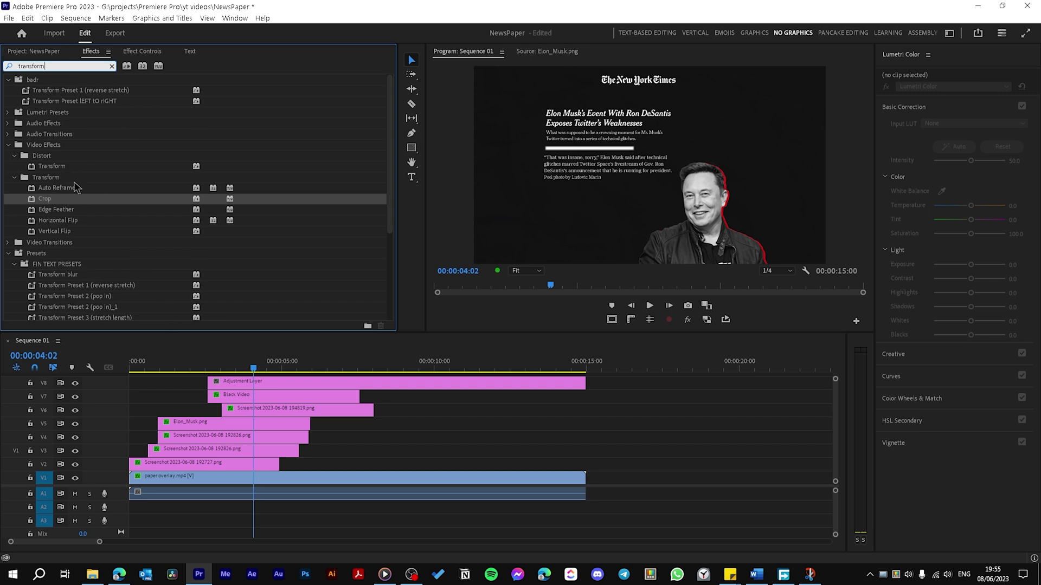
drag(76, 167, 256, 381)
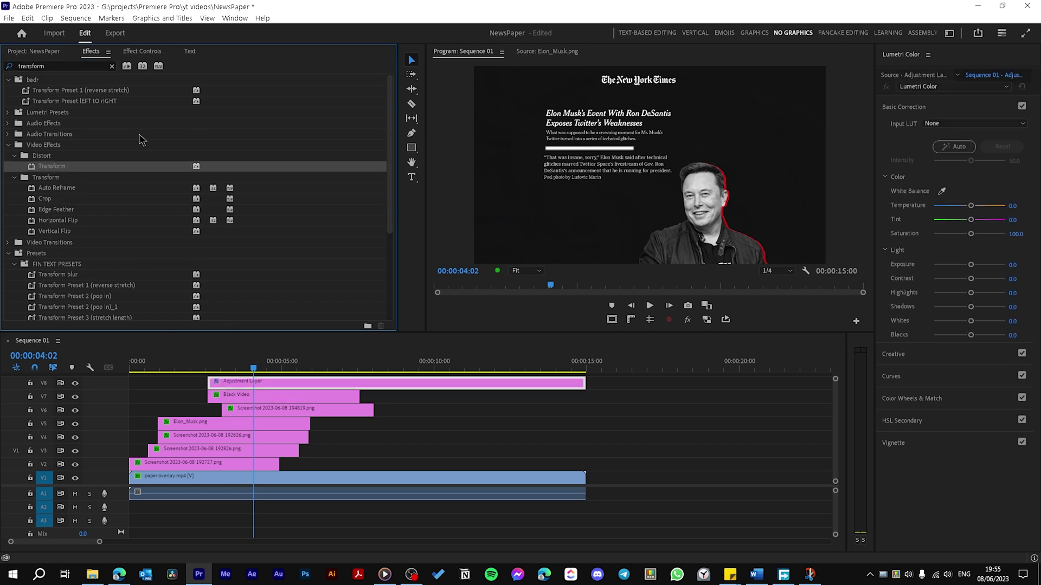
- Add Position and Scale keyframes to the adjustment layer's Transform effect at 00:00:04:13 and open Scale for editing at 00:00:05:03
click(133, 52)
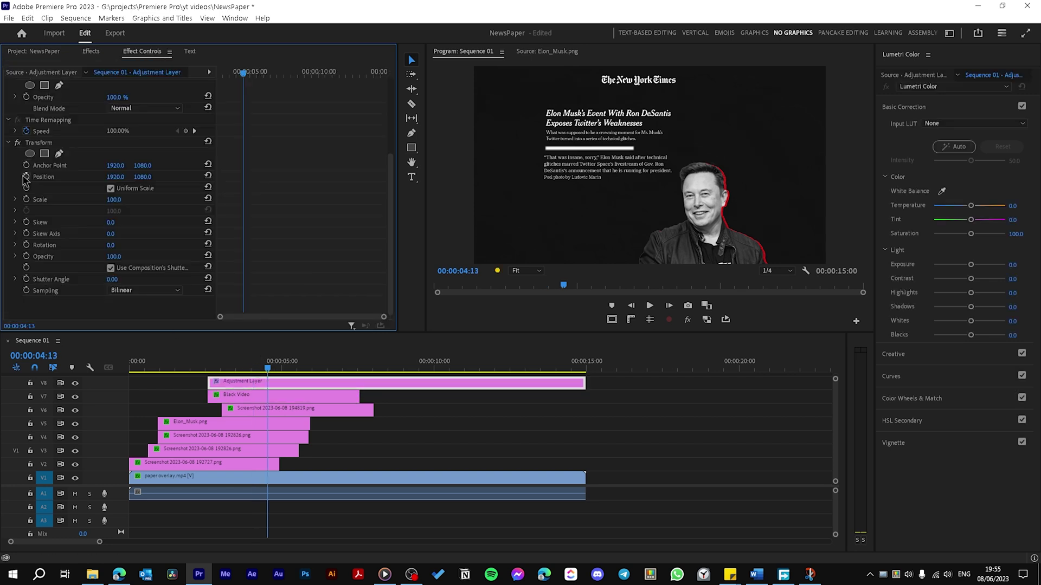
click(26, 176)
click(26, 199)
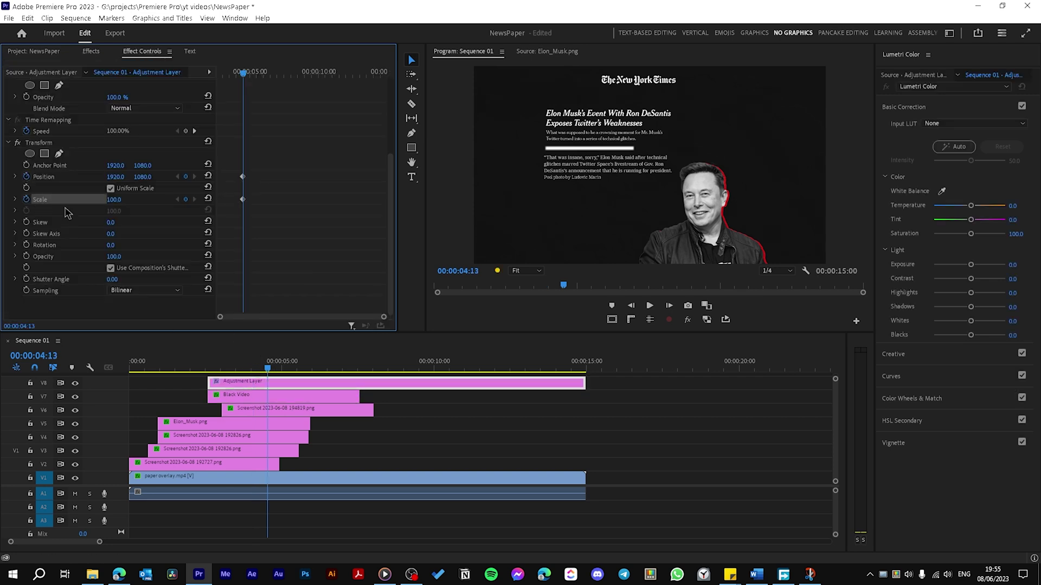
key(space)
key(space)
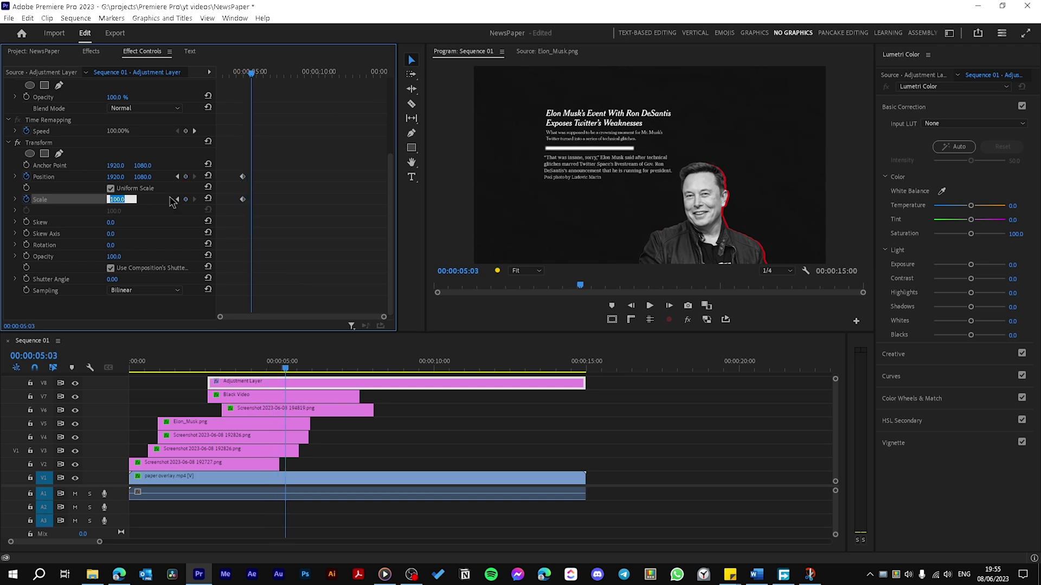
- Move the New York Times logo clip from V2 to V9, above the adjustment layer, and lengthen it
drag(193, 462, 207, 377)
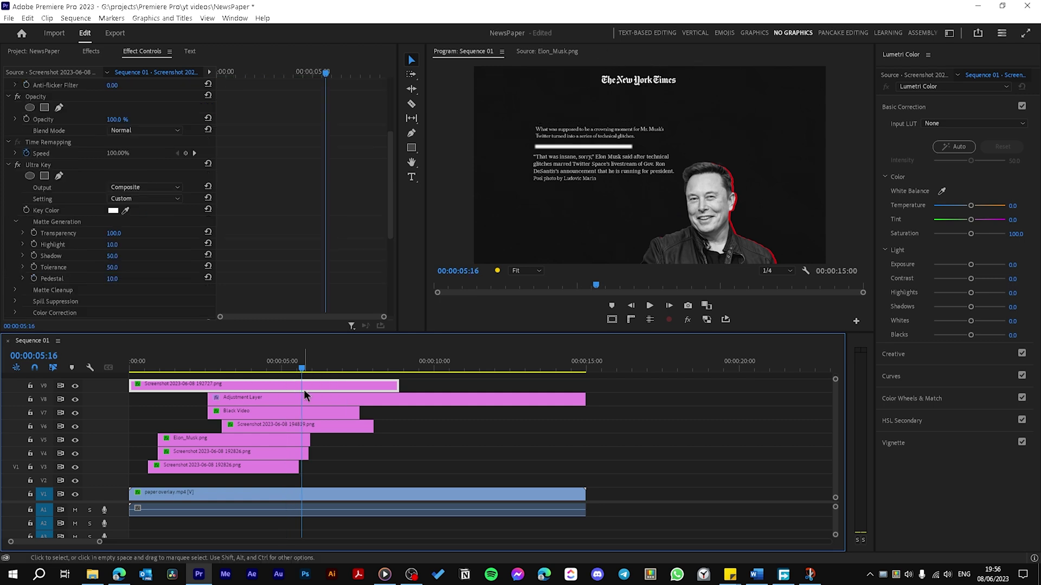
click(306, 399)
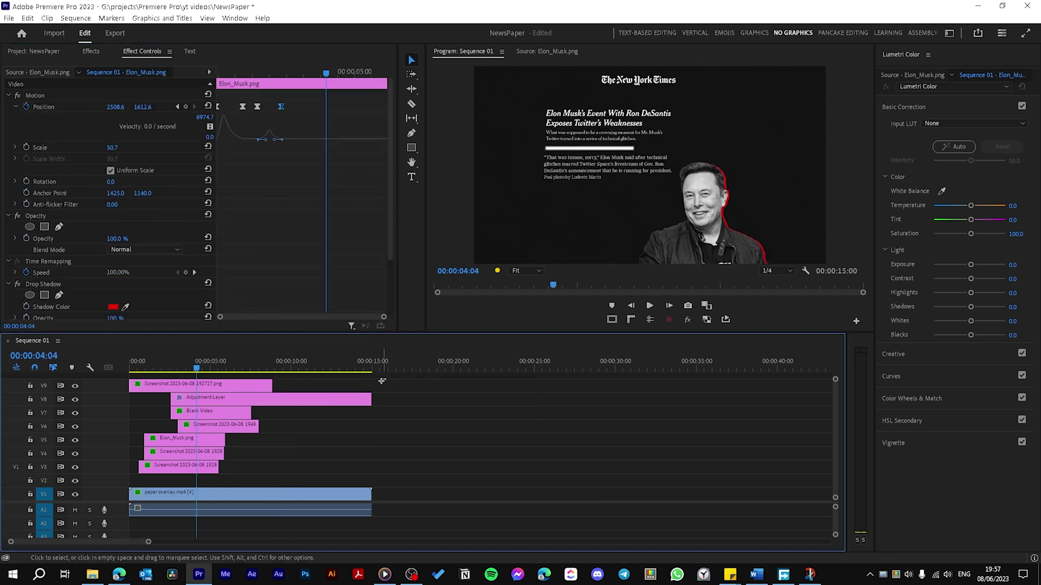
- Nest all clips of Sequence 01 into a single nested sequence with the default name
drag(386, 380, 162, 535)
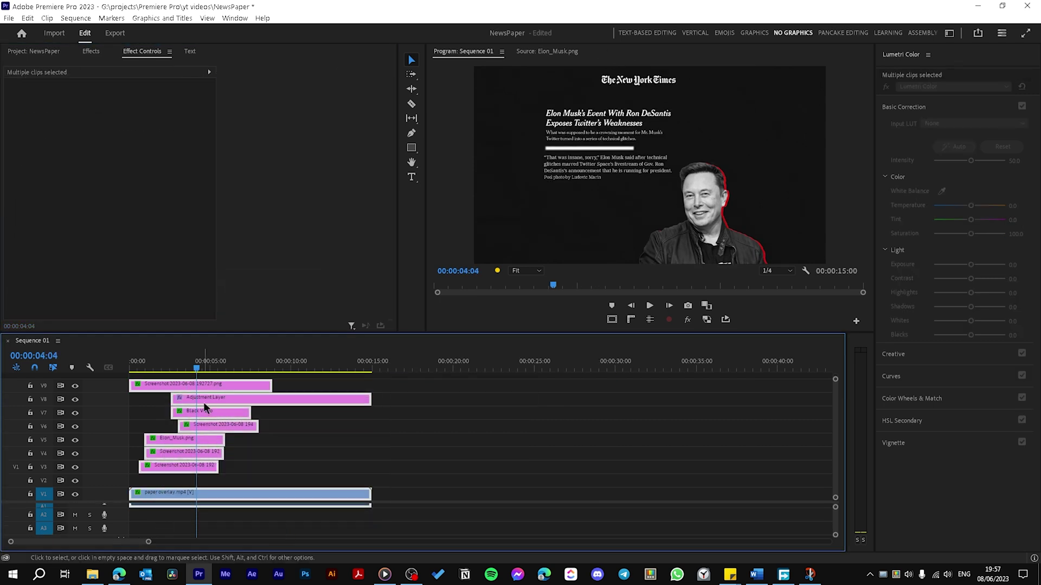
right_click(205, 411)
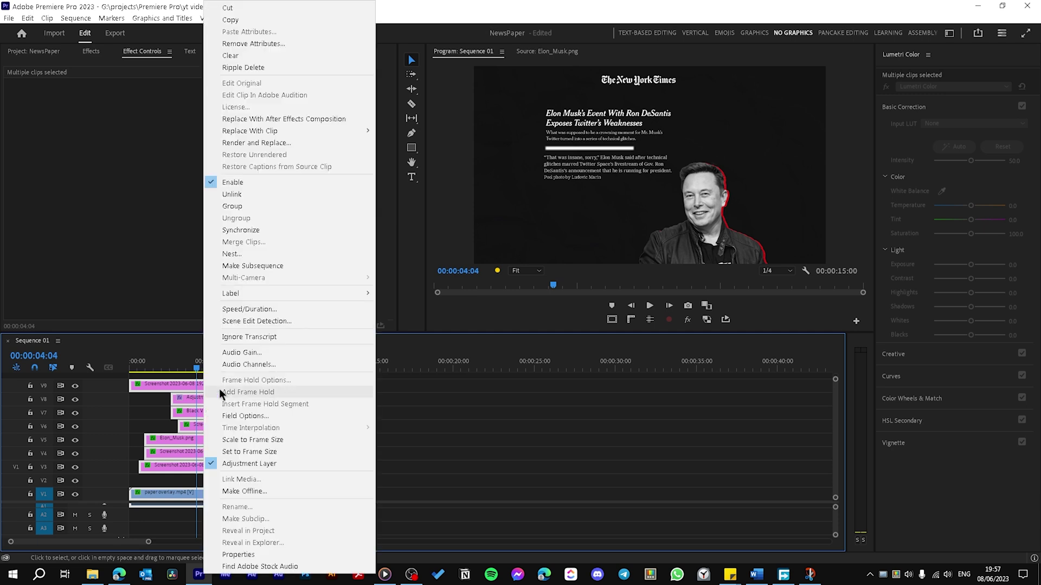
click(261, 265)
key(Return)
- Apply Gaussian Blur to the nested sequence clip and add a Blurriness keyframe at 00:00:04:15
click(94, 56)
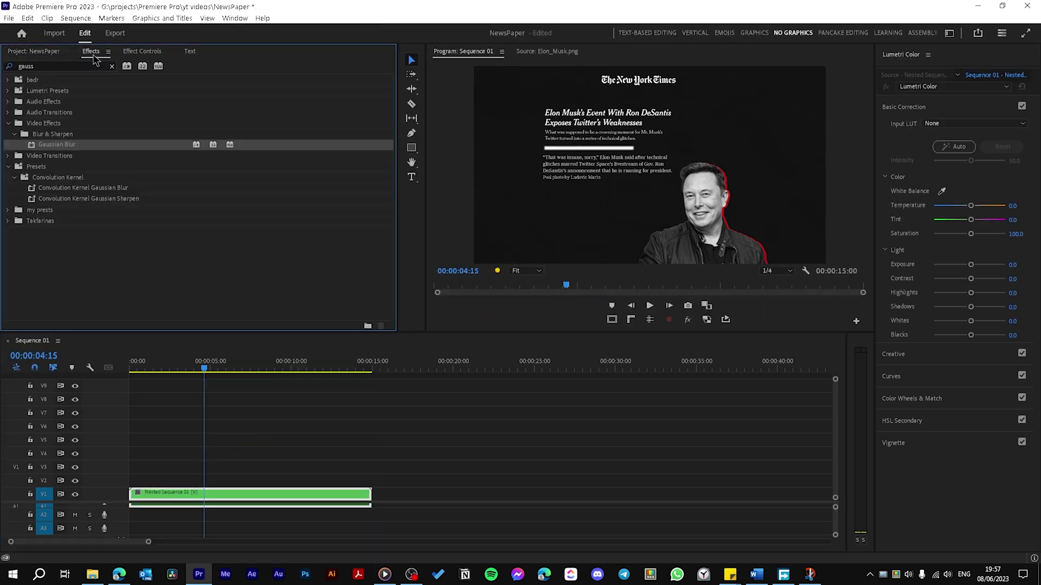
drag(74, 145, 199, 493)
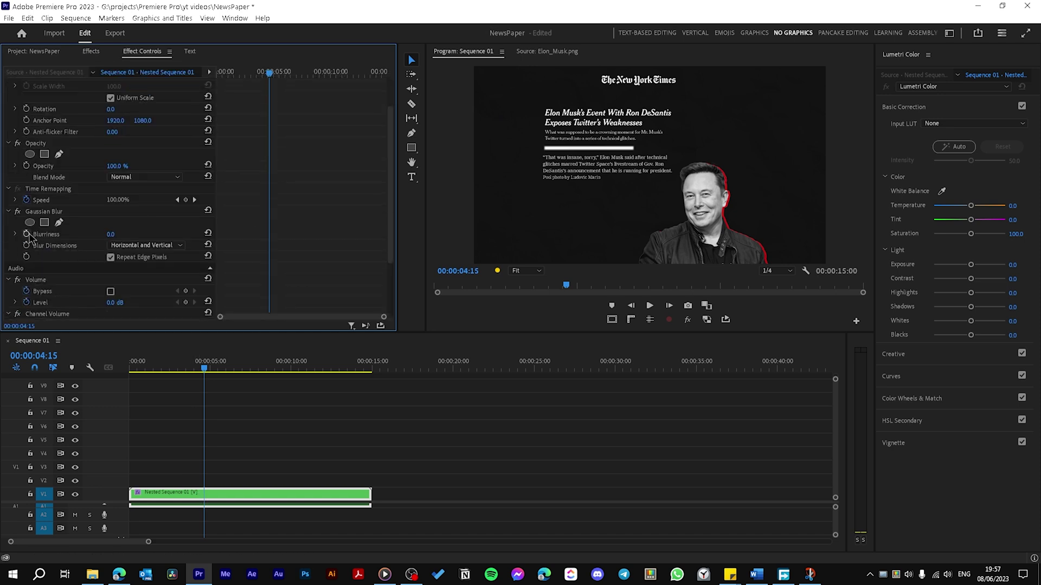
click(28, 235)
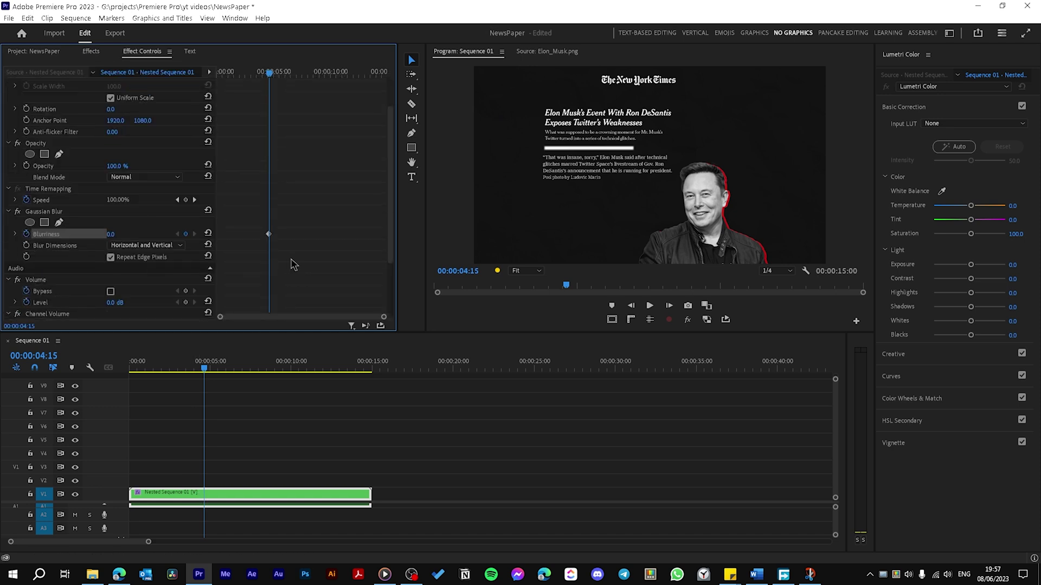
- Add a Blurriness keyframe at 00:00:05:07 and another slightly further on with Blurriness raised to 1.0
key(space)
key(space)
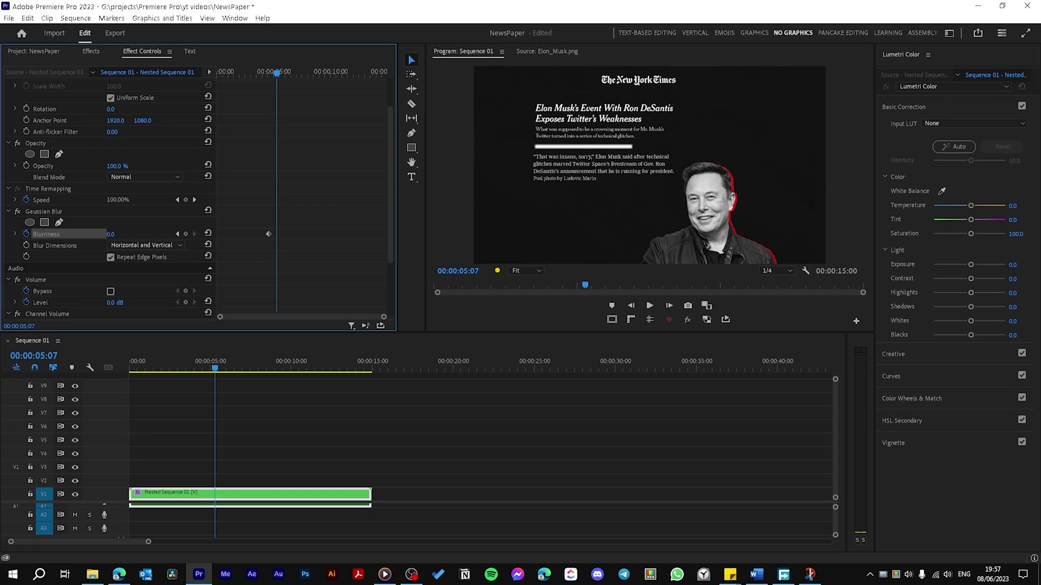
click(185, 234)
drag(277, 74, 281, 74)
mouse_move(111, 234)
mouse_down()
mouse_move(131, 237)
mouse_move(123, 238)
mouse_up()
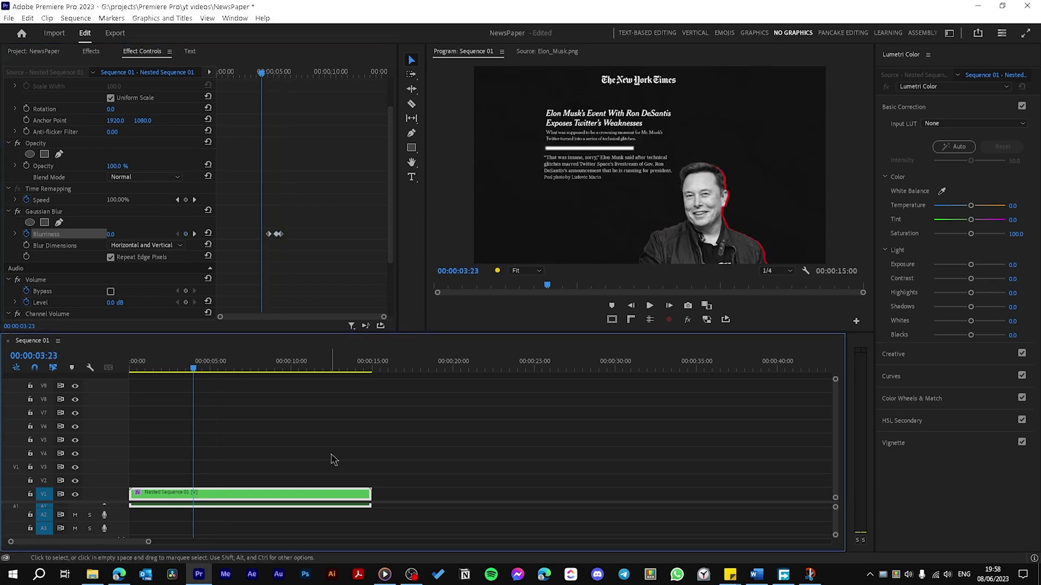
- Draw a red bar over the headline's second line and keyframe its Crop Right from 100% at 00:00:07:21 to 0% at 00:00:08:07, eased
click(412, 148)
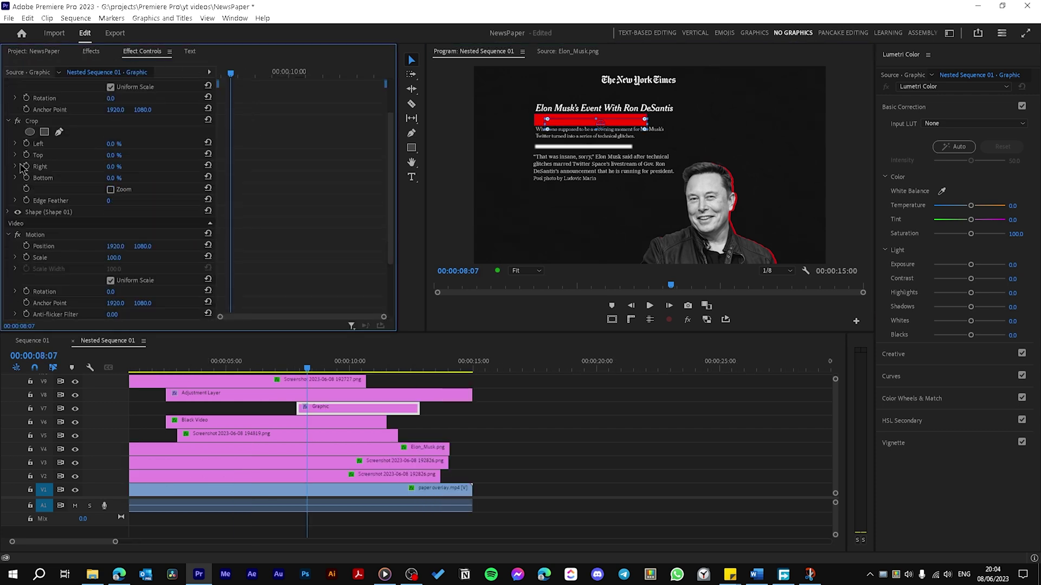
click(15, 167)
click(26, 167)
drag(230, 73, 217, 74)
drag(113, 167, 168, 168)
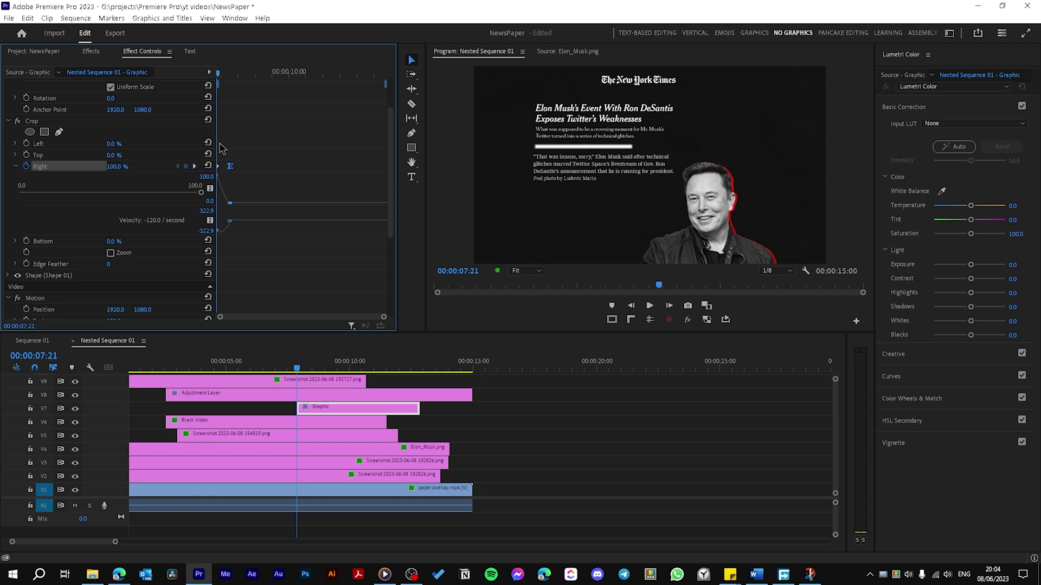
drag(224, 145, 191, 184)
key(space)
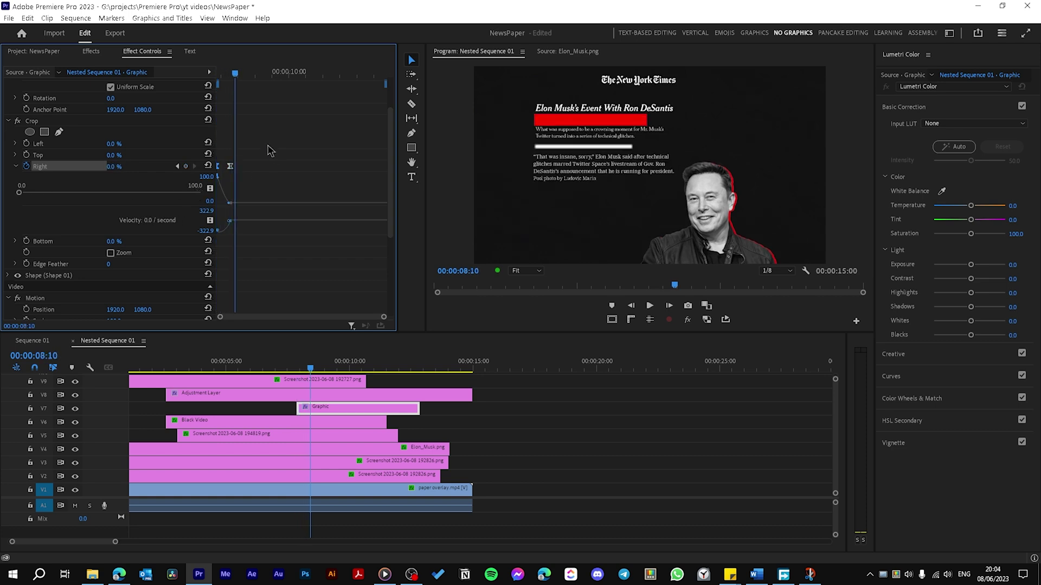
- Set the red bar Graphic clip's blend mode to Screen
scroll(270, 139, down, 5)
click(129, 283)
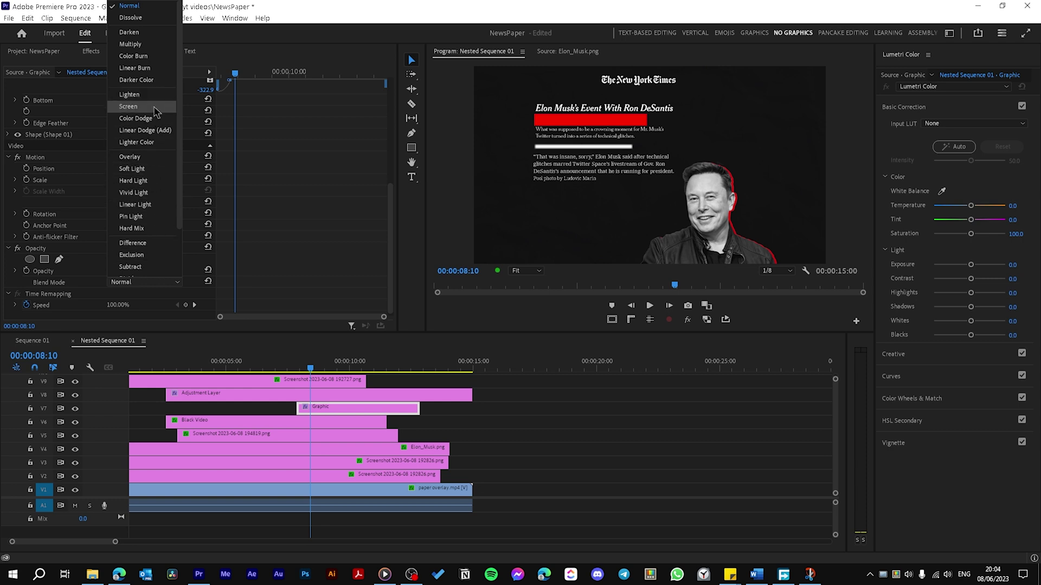
click(157, 106)
- Return to Sequence 01, start a new 3840 x 2160 sequence and open its Timebase options
click(45, 341)
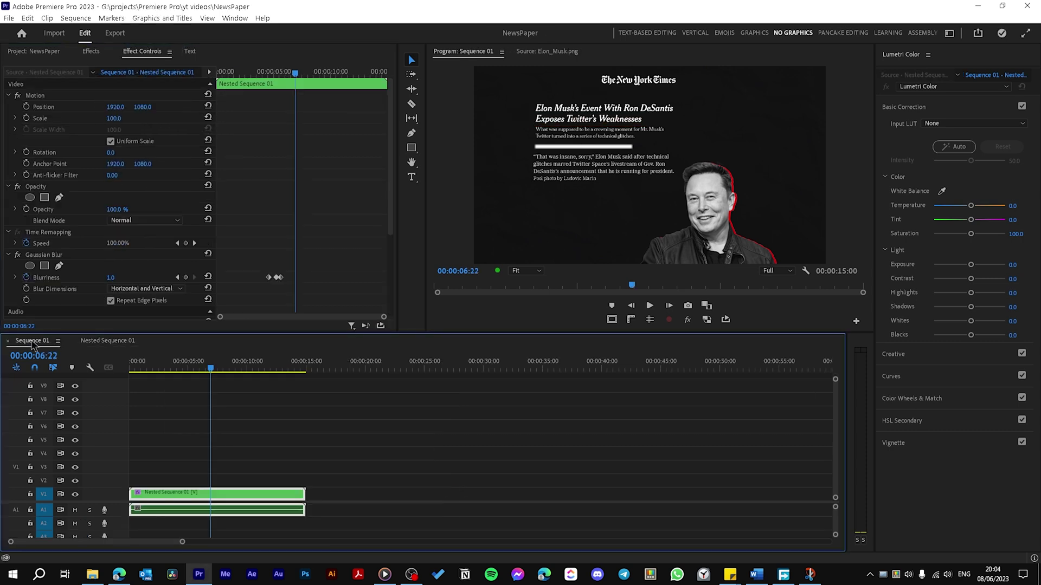
click(143, 407)
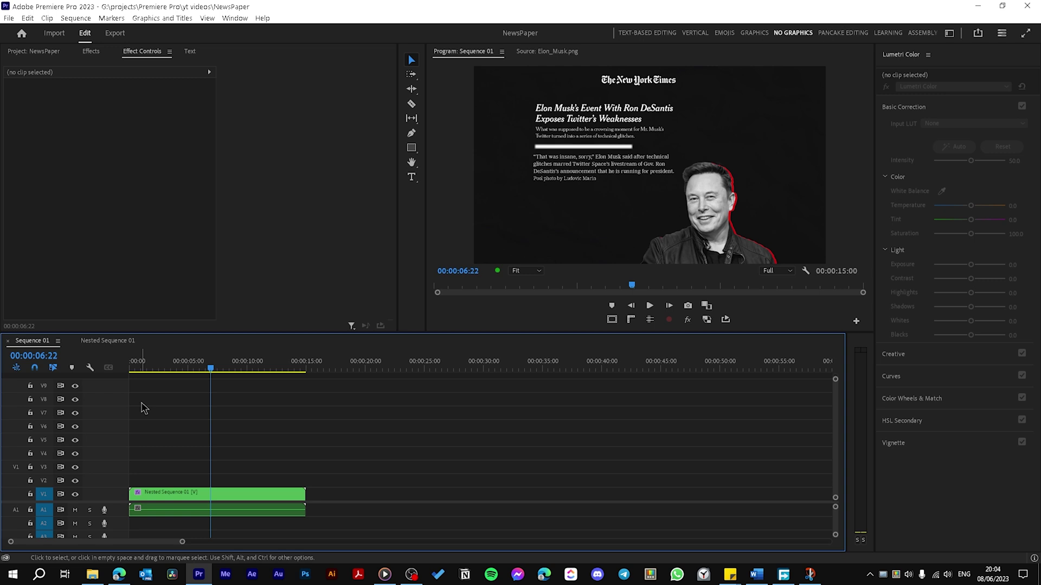
key(ctrl+n)
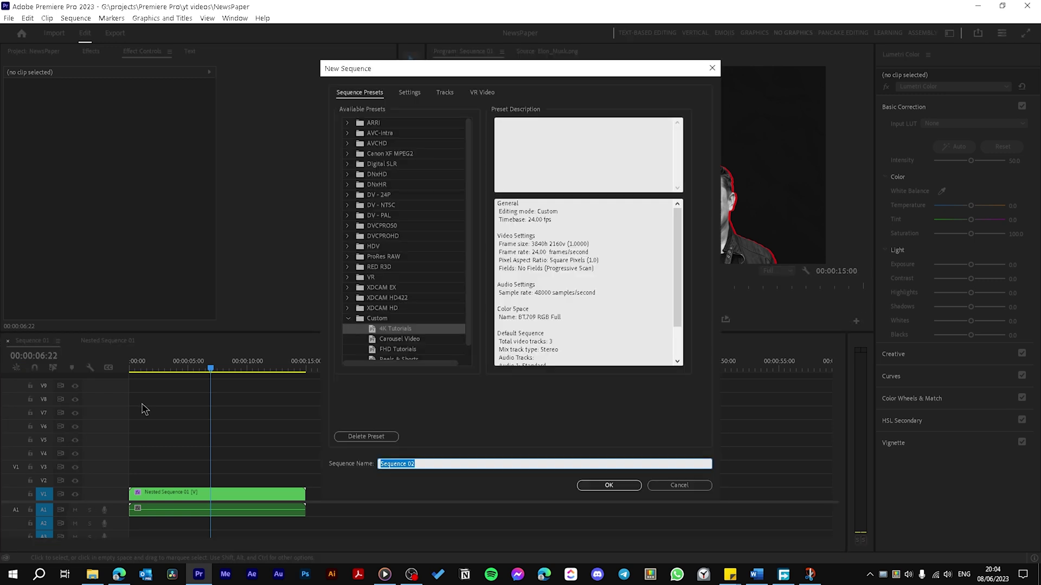
click(410, 92)
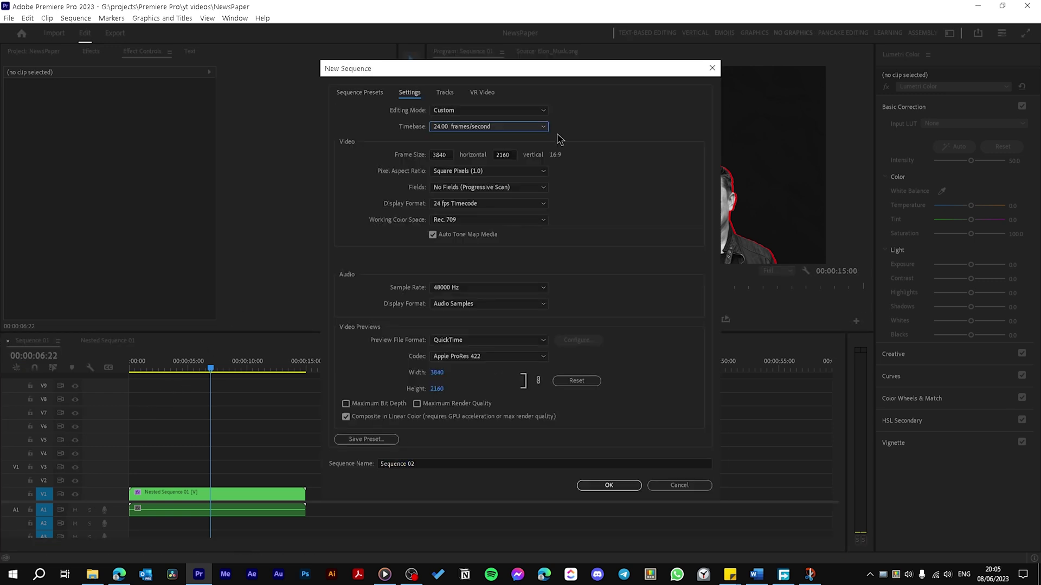
click(508, 130)
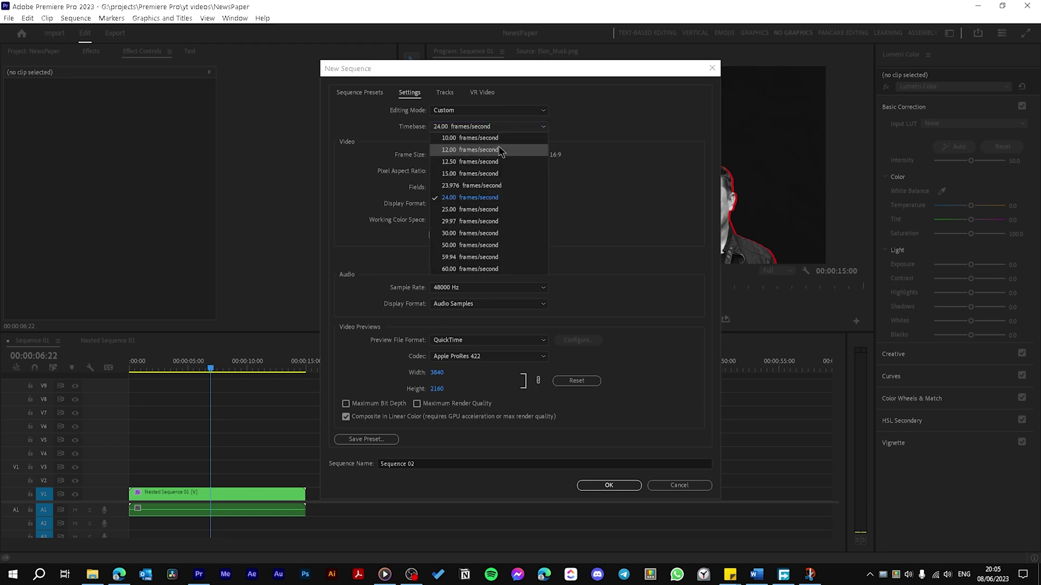